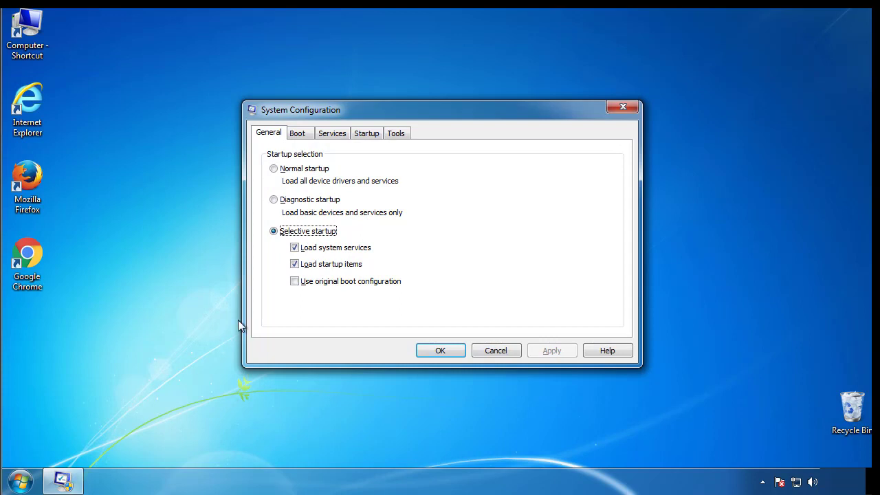
Enable minimal Safe boot for Windows 7, restart the computer to apply it, and dismiss the safe mode help window.
{"action": "left_click", "coordinate": [296, 135]}
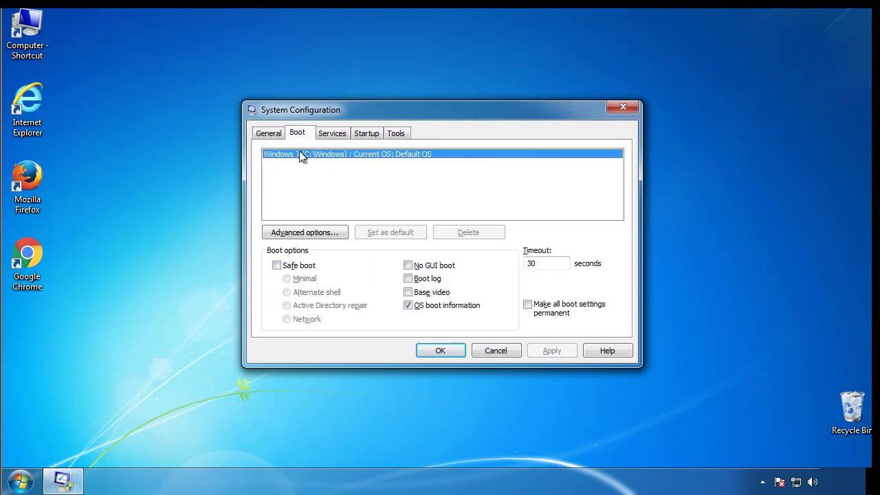
{"action": "left_click", "coordinate": [276, 265]}
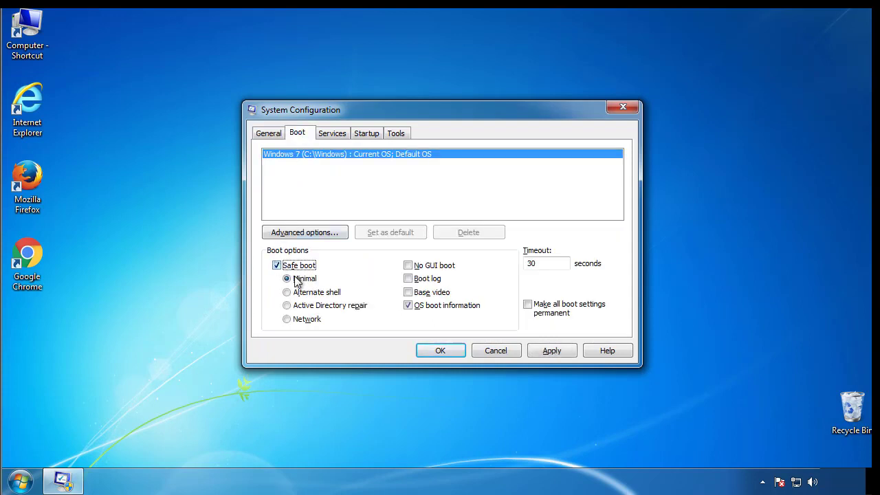
{"action": "left_click", "coordinate": [446, 351]}
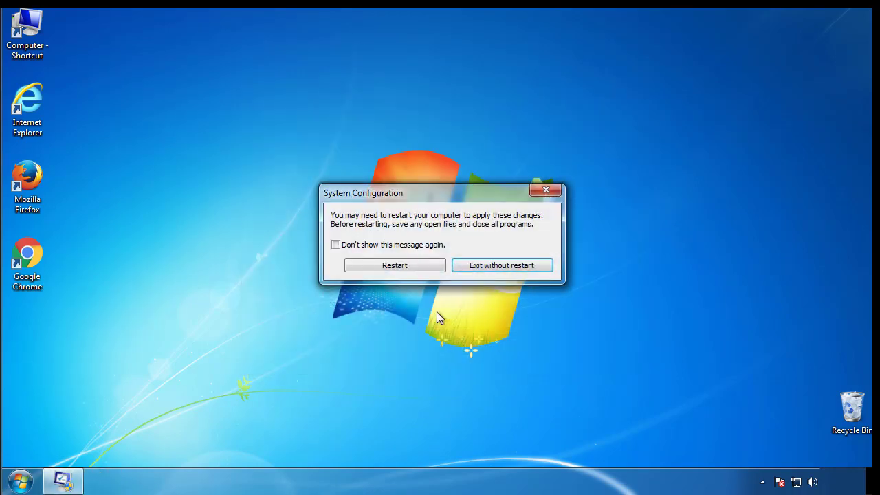
{"action": "left_click", "coordinate": [397, 265]}
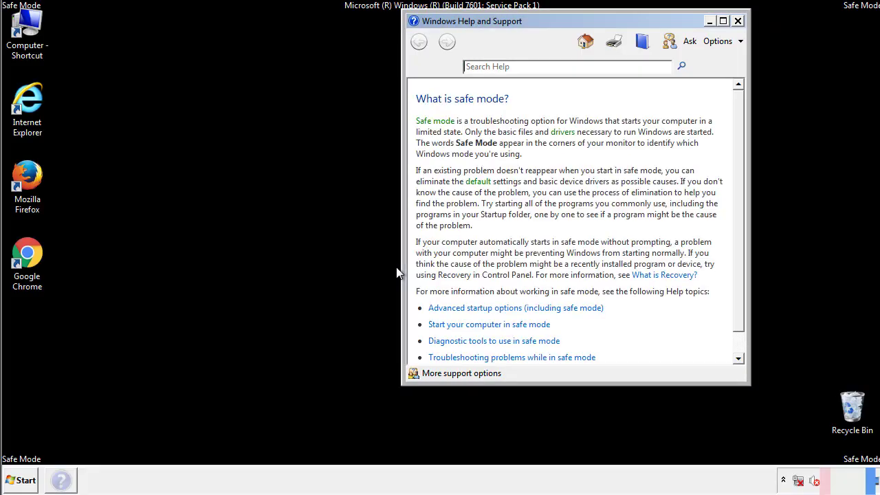
{"action": "left_click", "coordinate": [737, 21]}
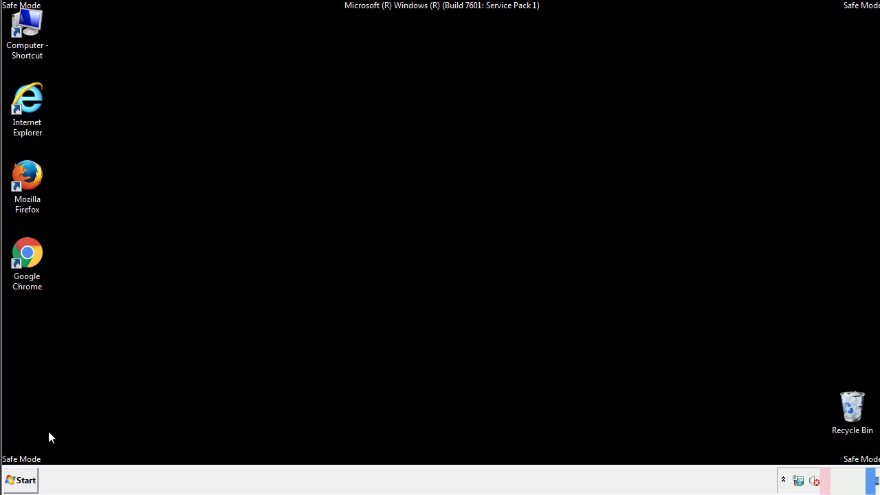
Confirm Folder Options with hidden files, folders, and drives set to show, and close the Control Panel.
{"action": "left_click", "coordinate": [22, 484]}
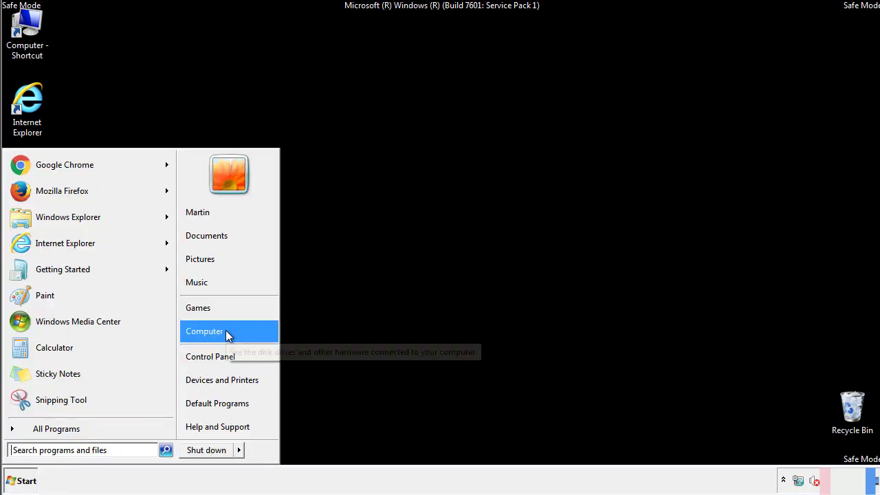
{"action": "left_click", "coordinate": [219, 354]}
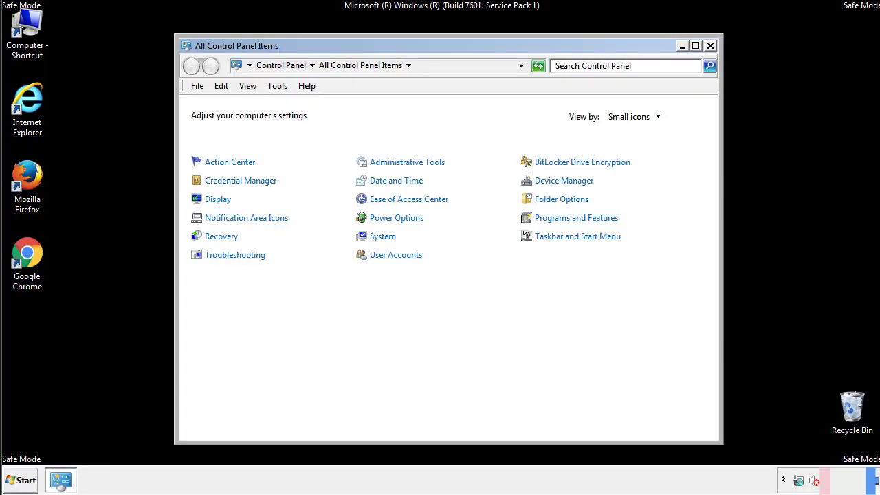
{"action": "left_click", "coordinate": [561, 199]}
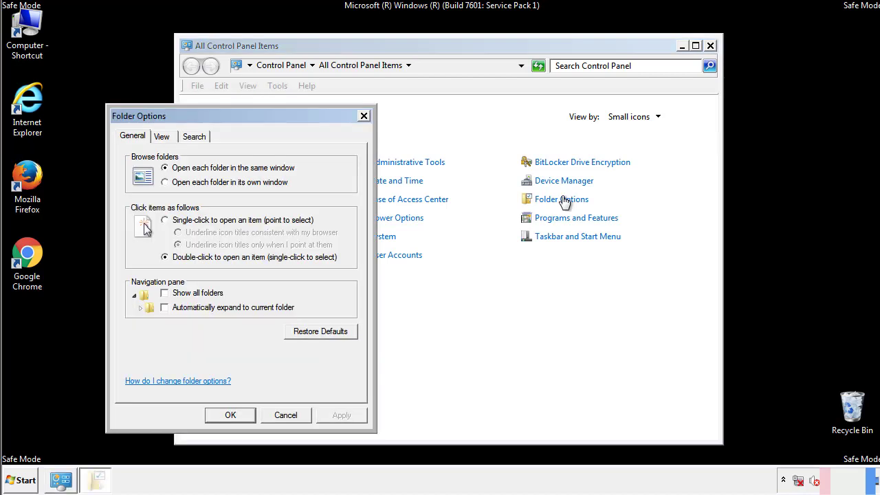
{"action": "left_click", "coordinate": [163, 137]}
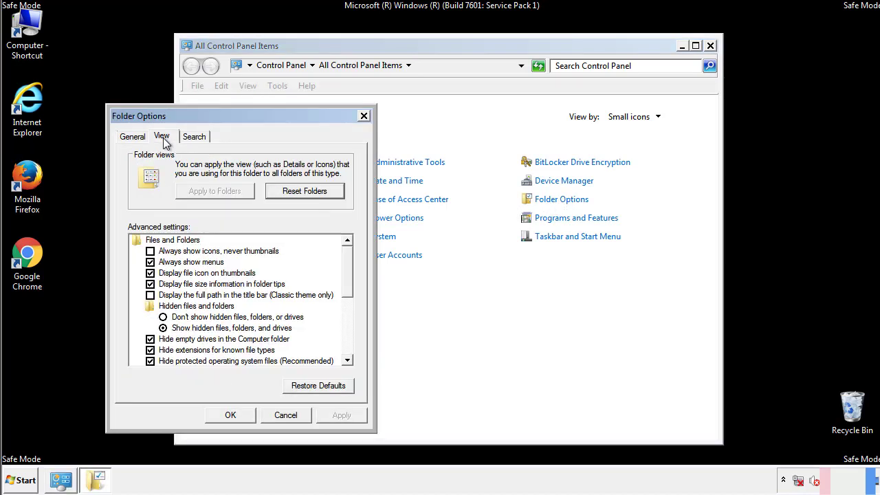
{"action": "left_click", "coordinate": [149, 262]}
{"action": "left_click", "coordinate": [231, 415]}
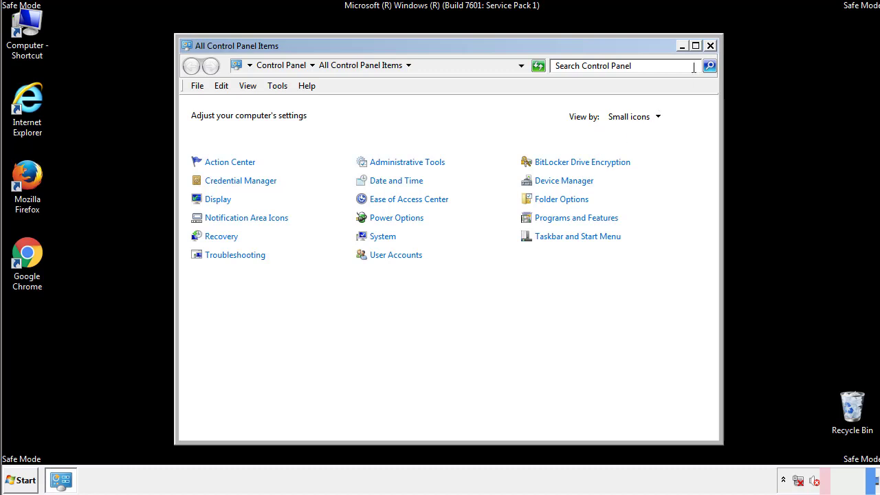
{"action": "left_click", "coordinate": [710, 46]}
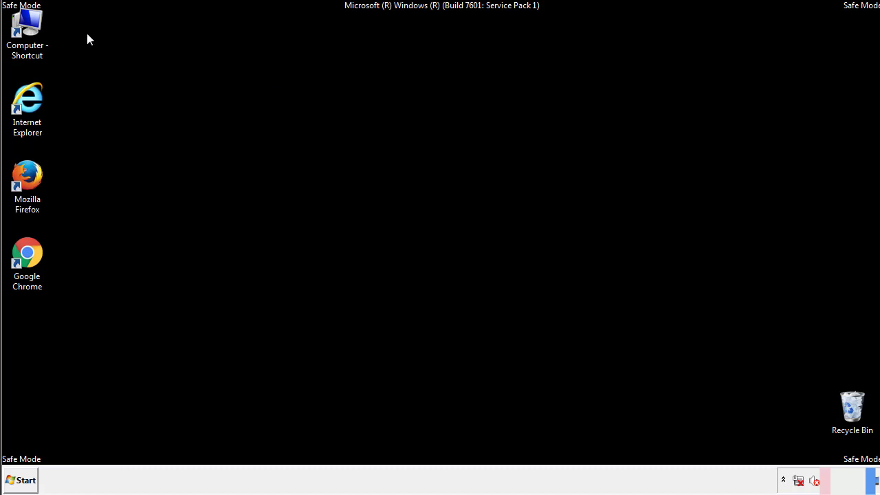
Browse from Computer to the folder C:\Windows\System32\drivers\etc.
{"action": "double_click", "coordinate": [40, 26]}
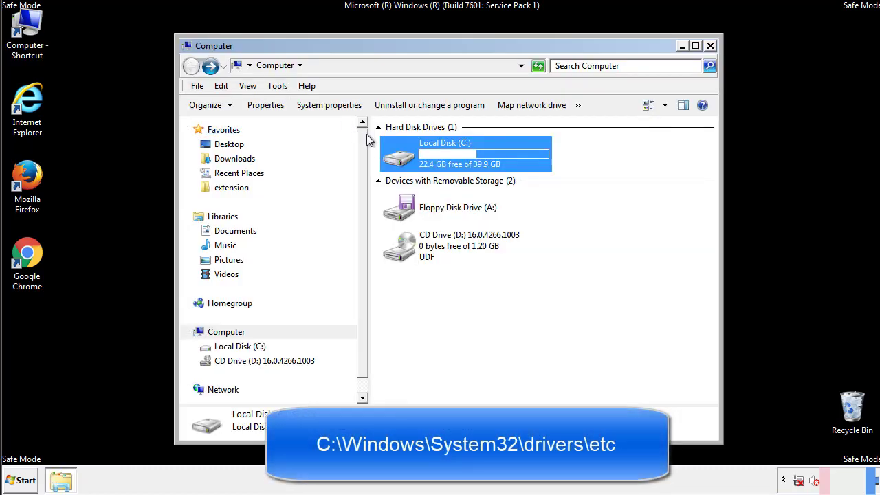
{"action": "double_click", "coordinate": [404, 157]}
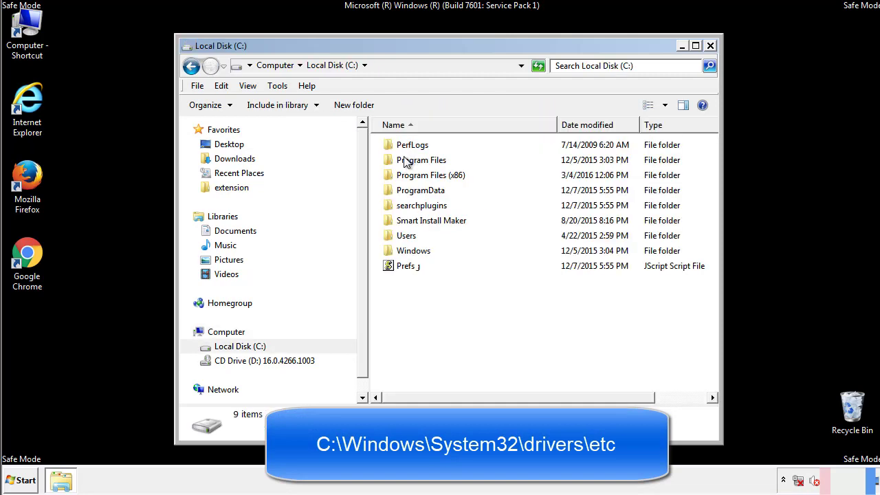
{"action": "double_click", "coordinate": [413, 251]}
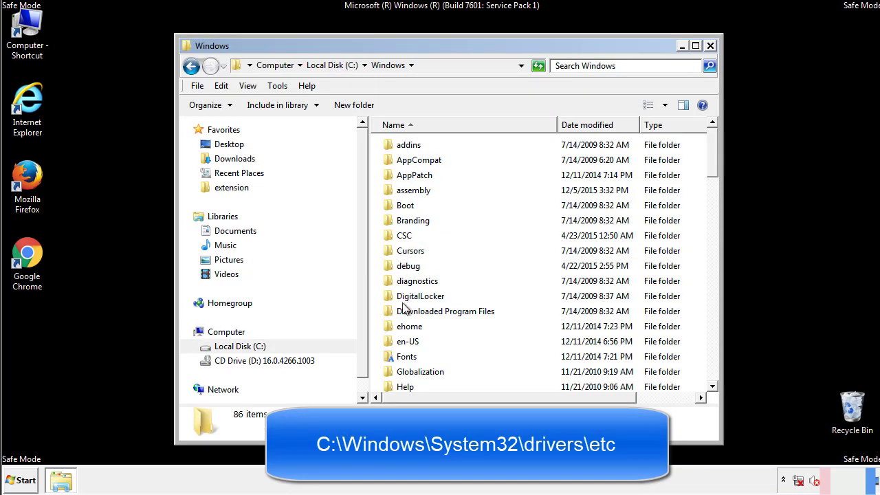
{"action": "scroll", "coordinate": [404, 309], "scroll_direction": "down", "scroll_amount": 4}
{"action": "scroll", "coordinate": [405, 312], "scroll_direction": "down", "scroll_amount": 5}
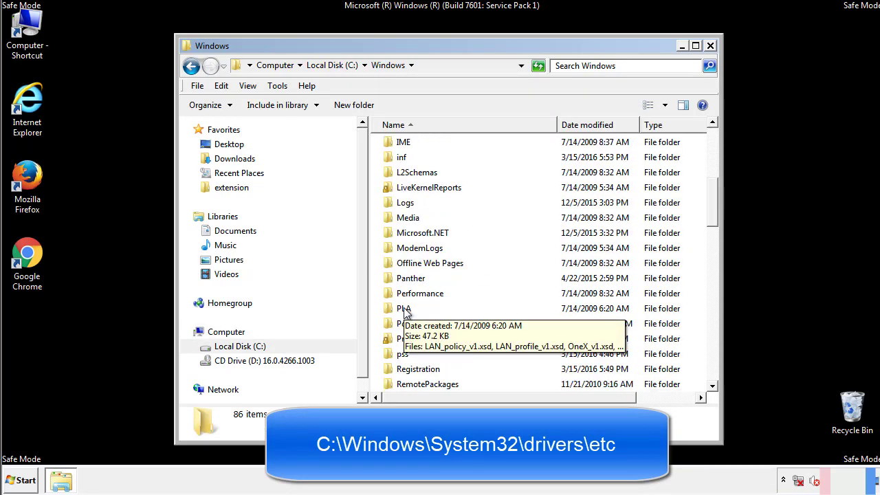
{"action": "scroll", "coordinate": [404, 312], "scroll_direction": "down", "scroll_amount": 2}
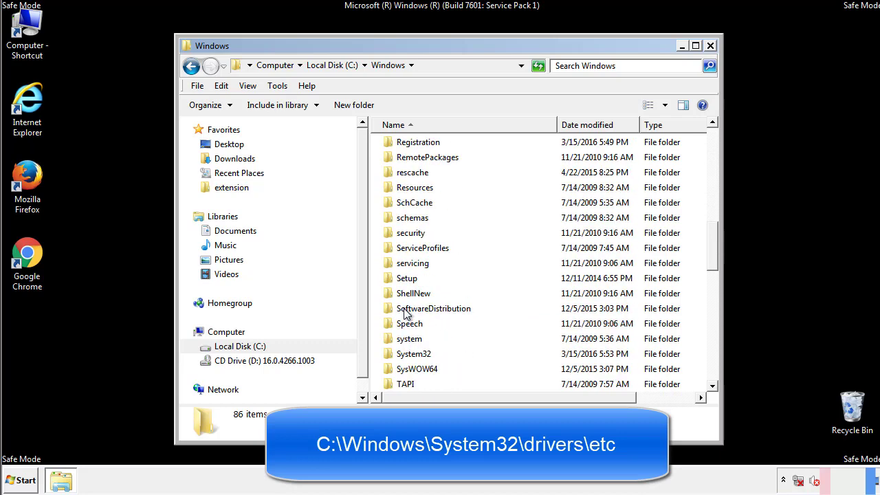
{"action": "double_click", "coordinate": [417, 353]}
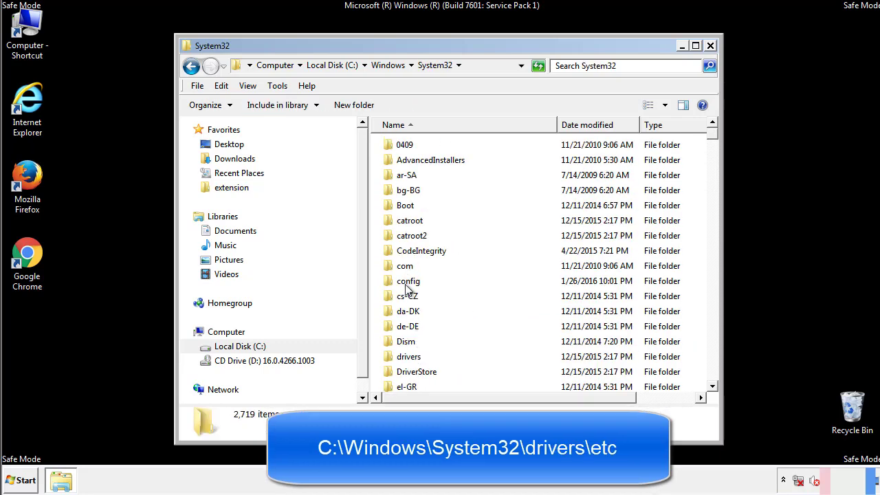
{"action": "left_click", "coordinate": [409, 362]}
{"action": "double_click", "coordinate": [410, 357]}
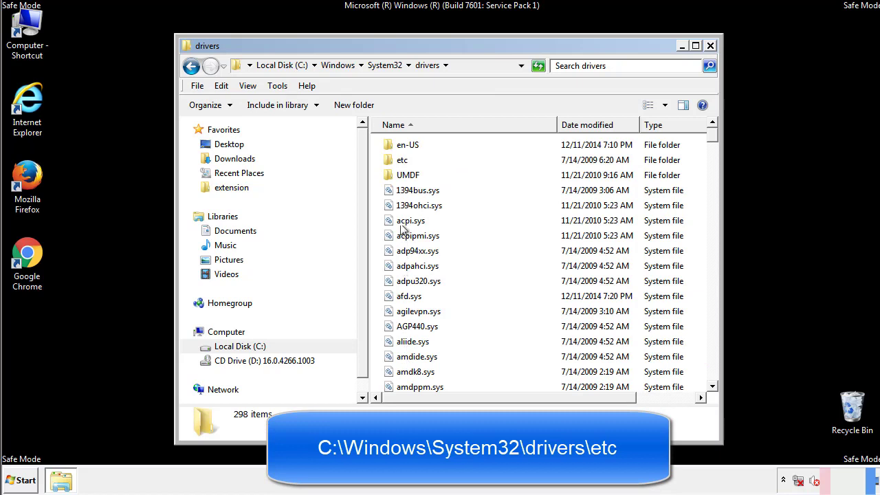
{"action": "double_click", "coordinate": [399, 160]}
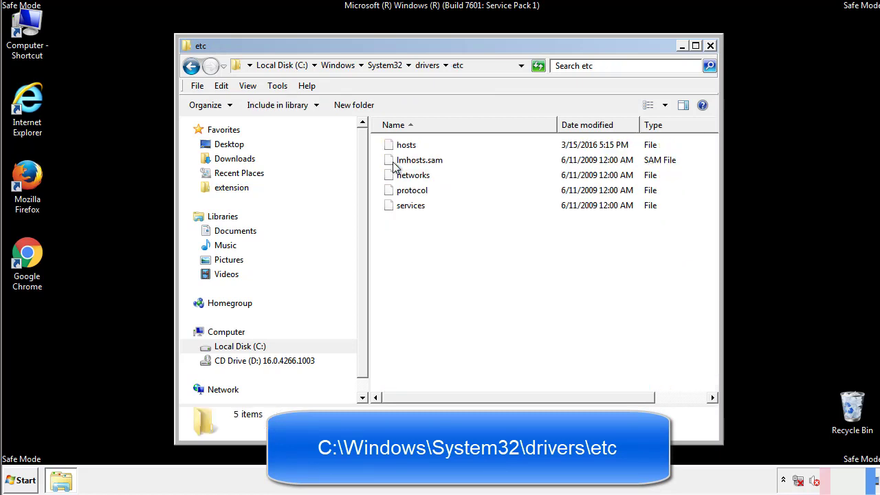
Open the hosts file with Notepad and move its window fully into view.
{"action": "double_click", "coordinate": [402, 146]}
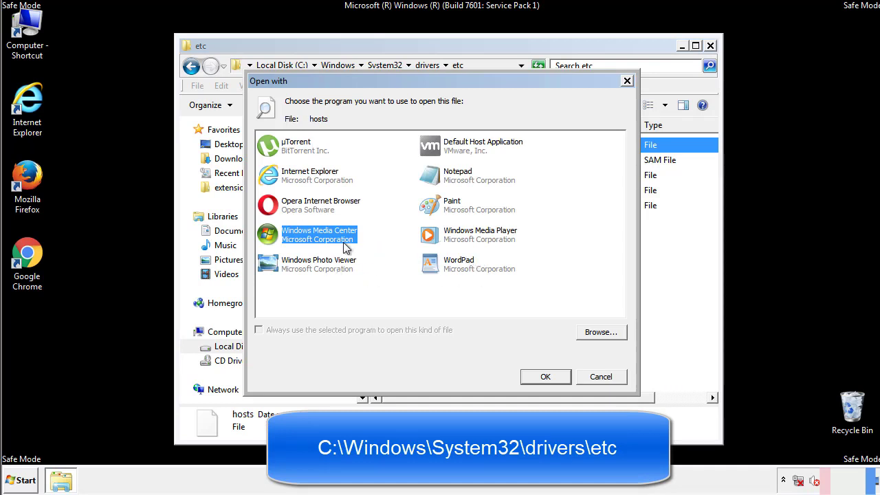
{"action": "left_click", "coordinate": [444, 177]}
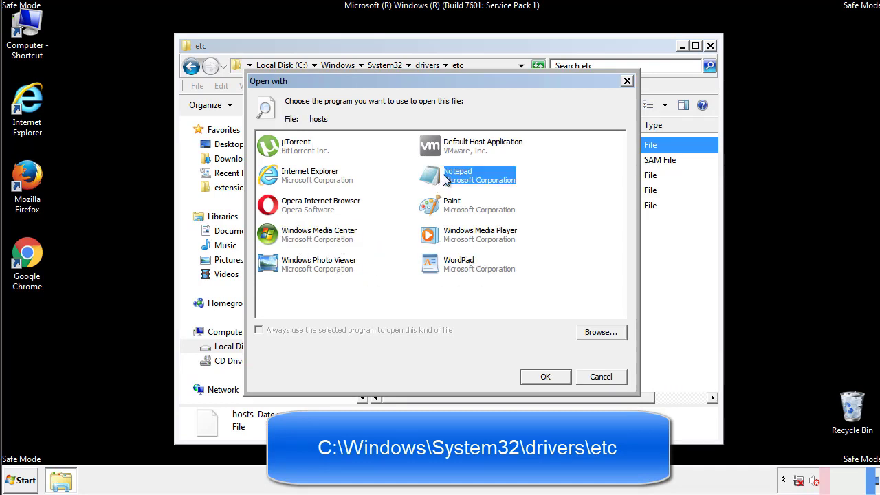
{"action": "left_click", "coordinate": [543, 375]}
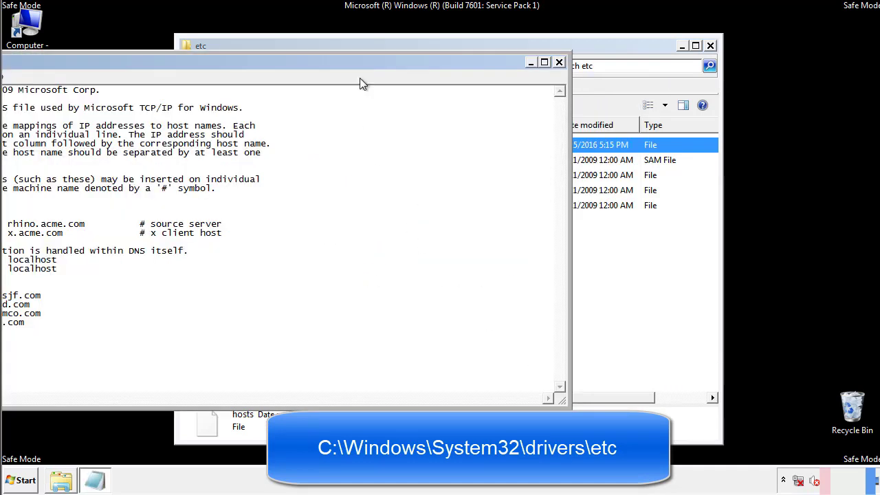
{"action": "left_click_drag", "start_coordinate": [359, 62], "coordinate": [559, 74]}
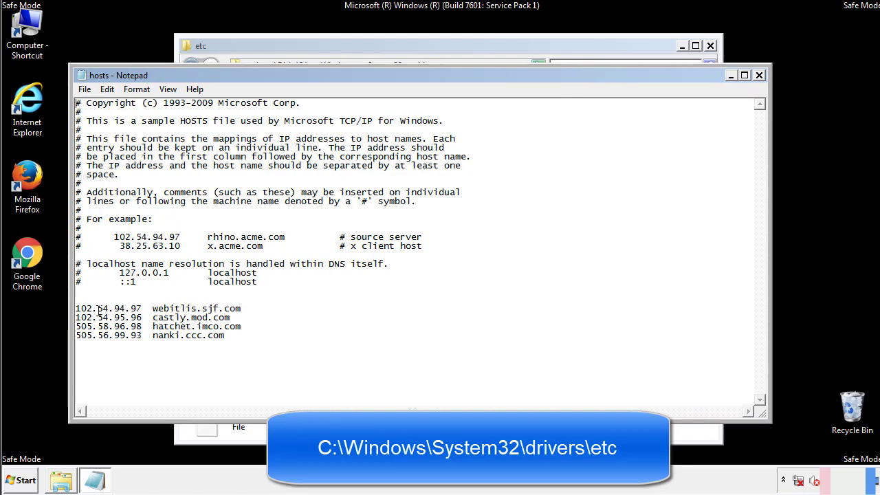
Delete the four IP address entries below the localhost lines in the hosts file, save it, and close the etc folder.
{"action": "left_click_drag", "start_coordinate": [246, 336], "coordinate": [76, 299]}
{"action": "key", "text": "Delete"}
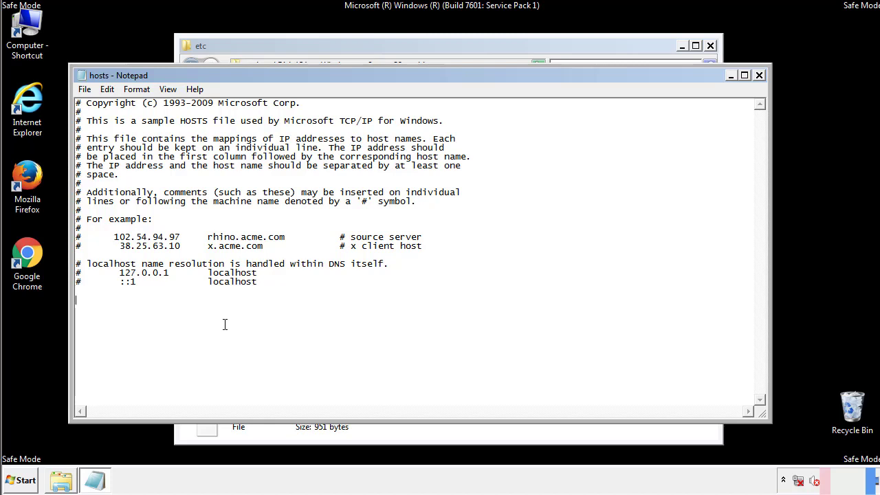
{"action": "left_click", "coordinate": [760, 76]}
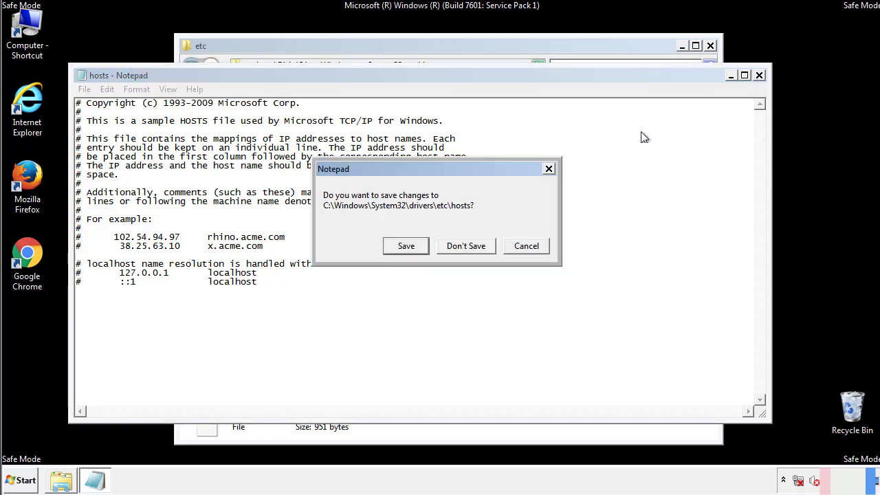
{"action": "left_click", "coordinate": [387, 251]}
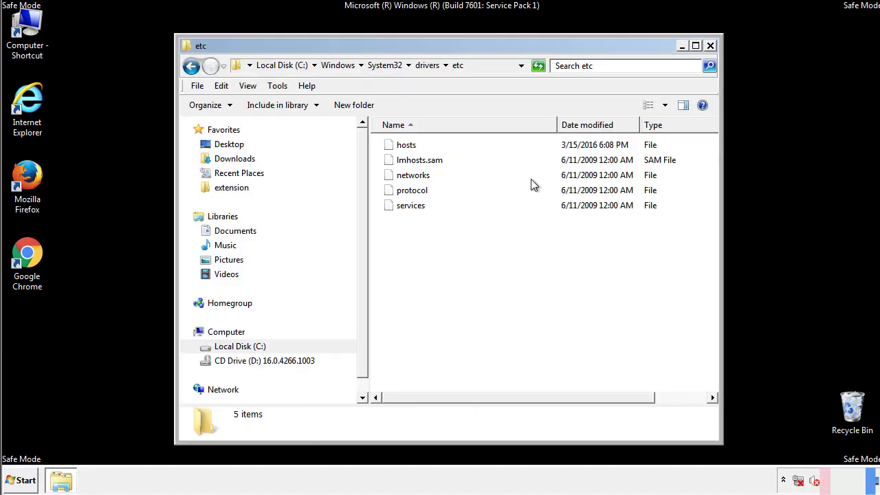
{"action": "left_click", "coordinate": [710, 46]}
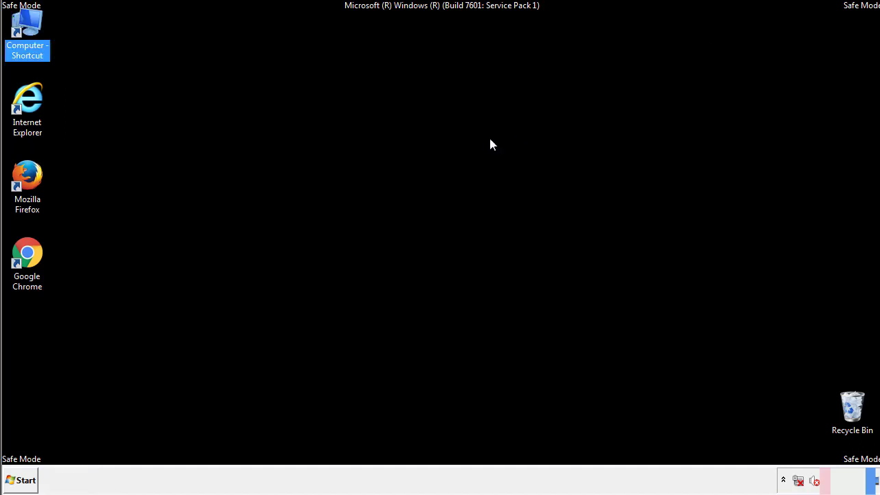
Open the current user's Startup programs folder in Windows Explorer.
{"action": "left_click", "coordinate": [24, 480]}
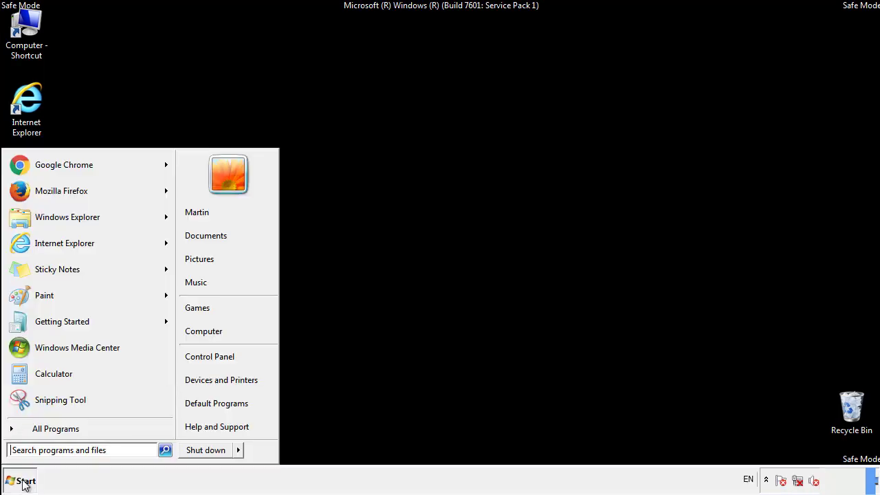
{"action": "left_click", "coordinate": [39, 430]}
{"action": "right_click", "coordinate": [35, 380]}
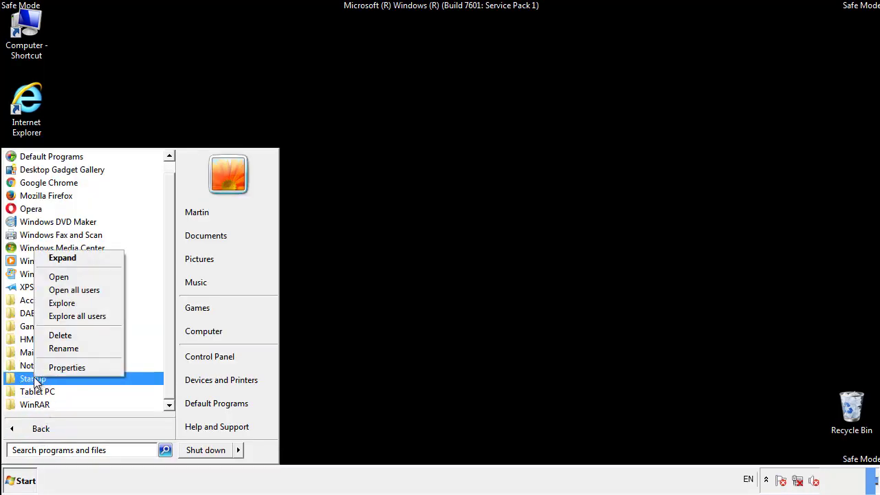
{"action": "left_click", "coordinate": [68, 276]}
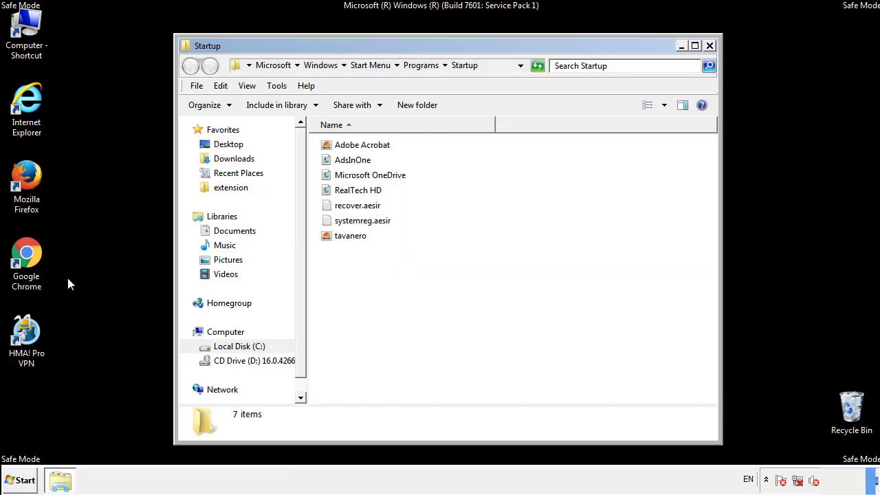
Delete AdsInOne, recover.aesir, systemreg.aesir and tavanero from the Startup folder, and close the folder.
{"action": "left_click", "coordinate": [359, 164]}
{"action": "left_click", "coordinate": [362, 205], "text": "ctrl"}
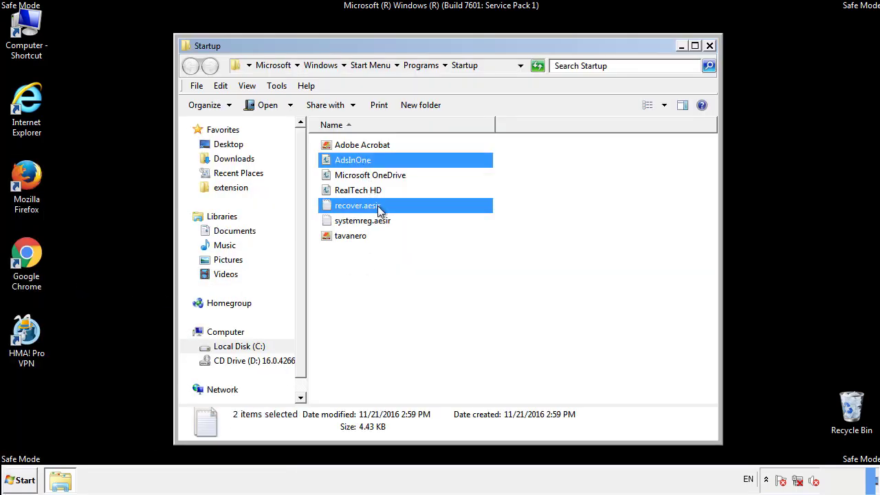
{"action": "left_click", "coordinate": [361, 221], "text": "ctrl"}
{"action": "left_click", "coordinate": [351, 236], "text": "ctrl"}
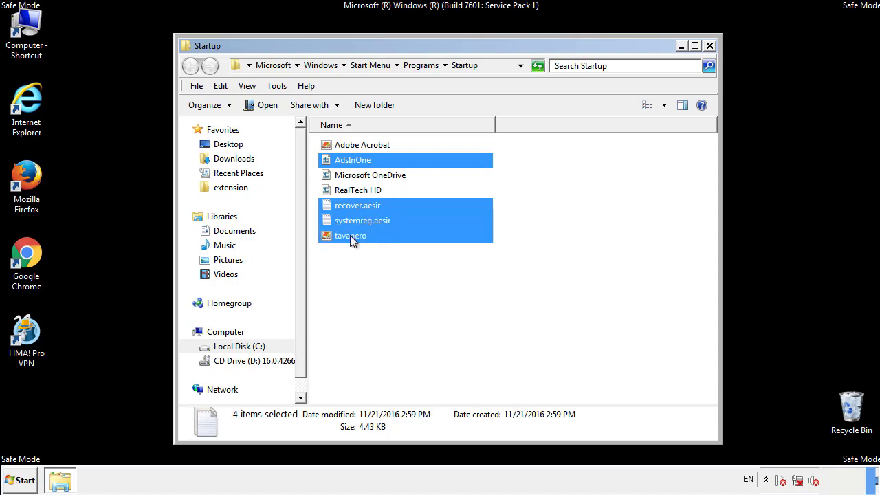
{"action": "right_click", "coordinate": [348, 236]}
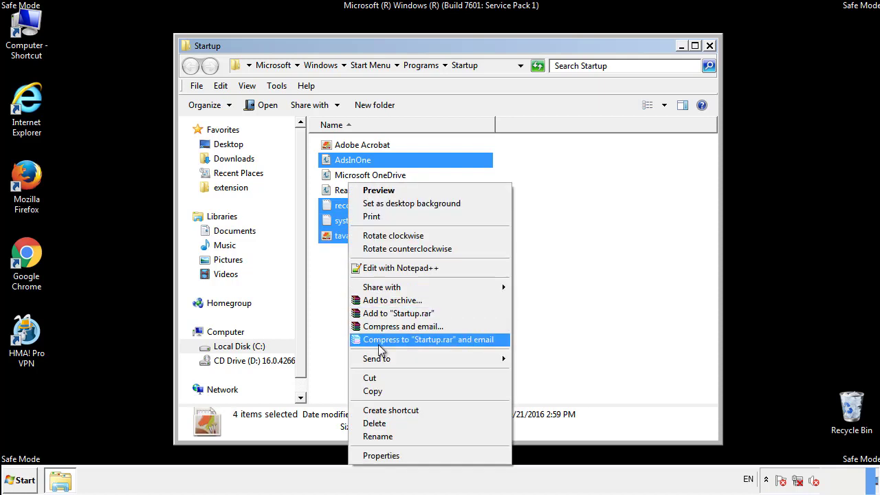
{"action": "left_click", "coordinate": [373, 423]}
{"action": "left_click", "coordinate": [485, 251]}
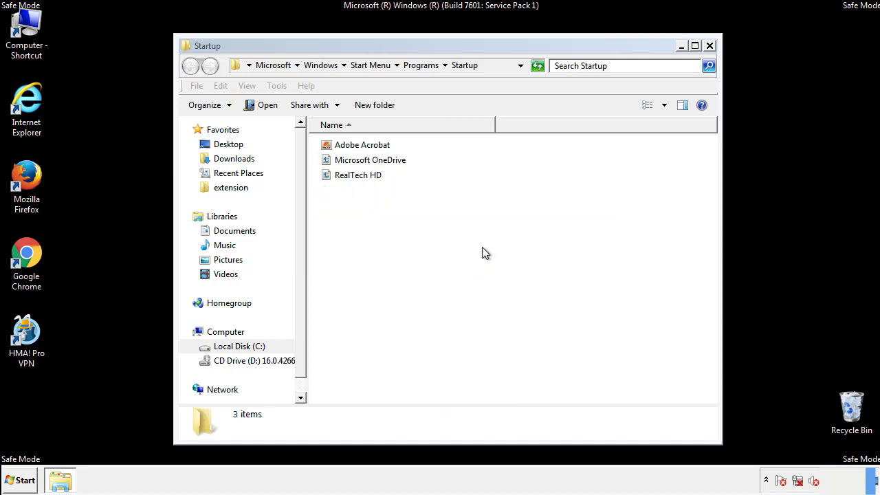
{"action": "left_click", "coordinate": [709, 47]}
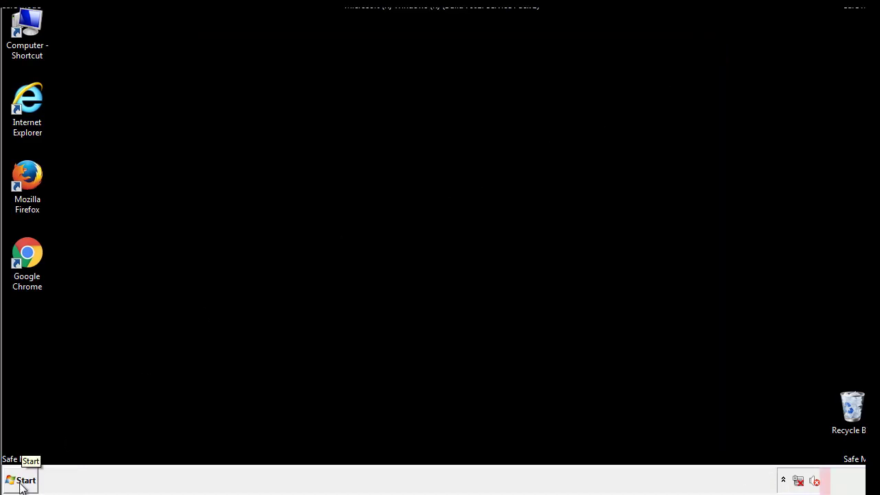
Search the installed programs for regedit and open the Registry Editor.
{"action": "left_click", "coordinate": [20, 484]}
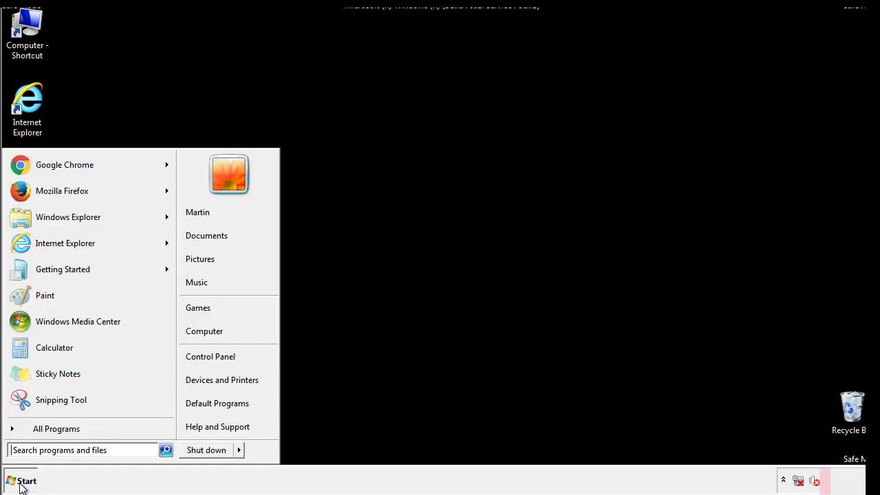
{"action": "left_click", "coordinate": [63, 451]}
{"action": "type", "text": "regedit"}
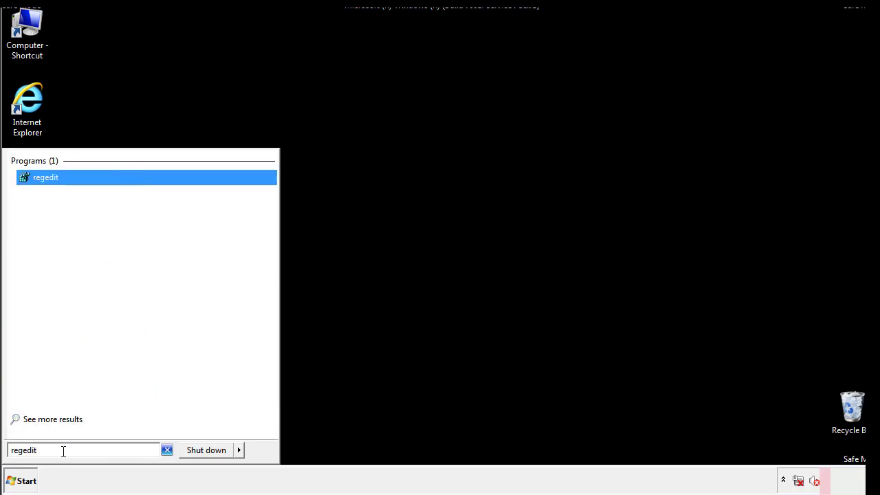
{"action": "key", "text": "Return"}
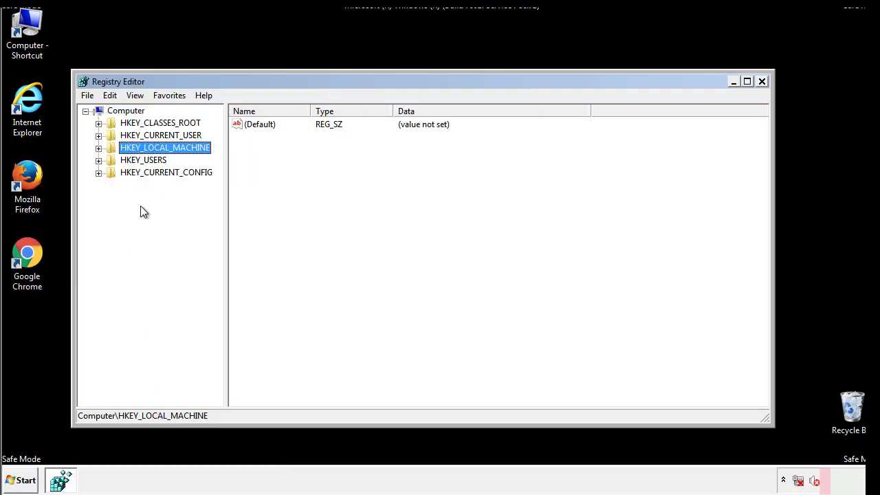
Open the Run key under HKEY_LOCAL_MACHINE\SOFTWARE\Microsoft\Windows\CurrentVersion in the registry tree.
{"action": "left_click", "coordinate": [98, 147]}
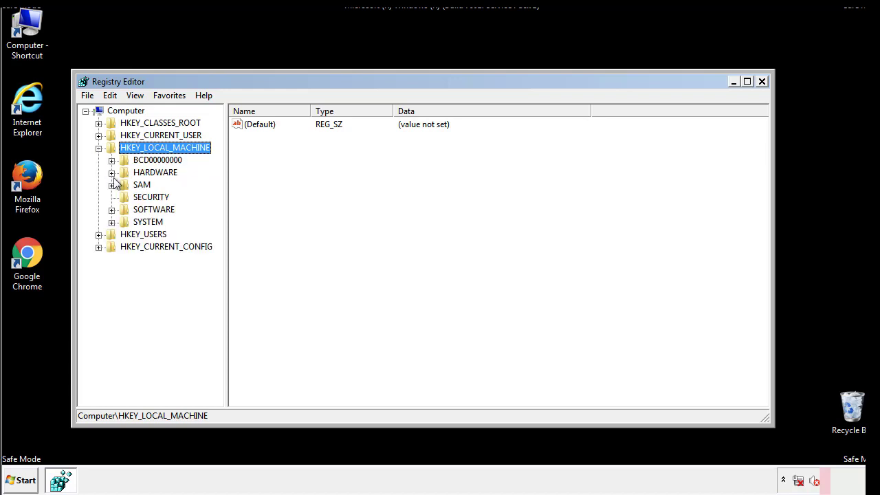
{"action": "left_click", "coordinate": [112, 210]}
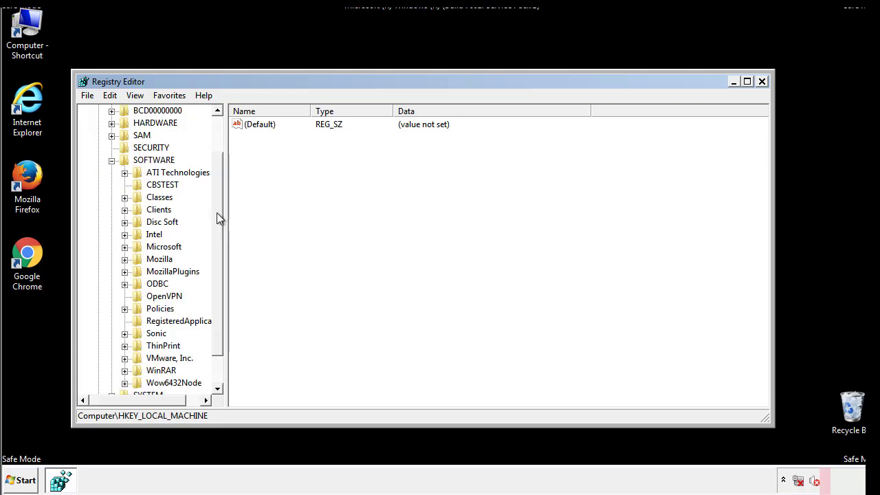
{"action": "left_click_drag", "start_coordinate": [216, 203], "coordinate": [218, 227]}
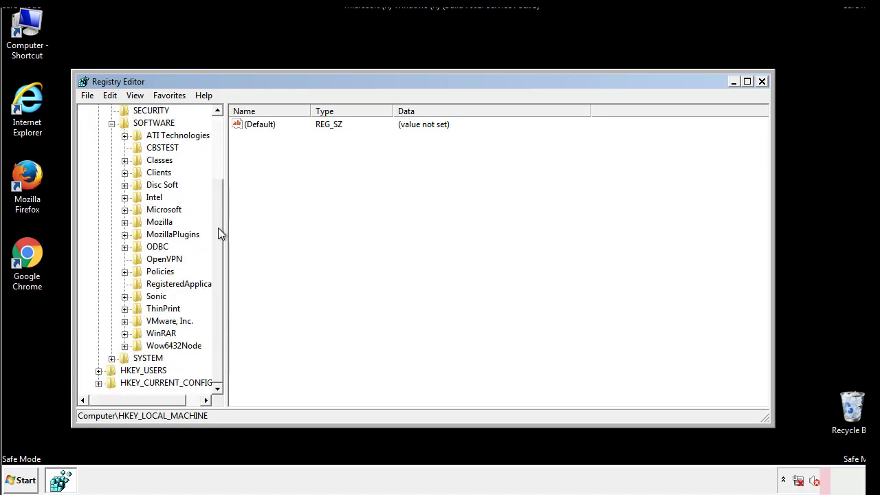
{"action": "left_click", "coordinate": [125, 209]}
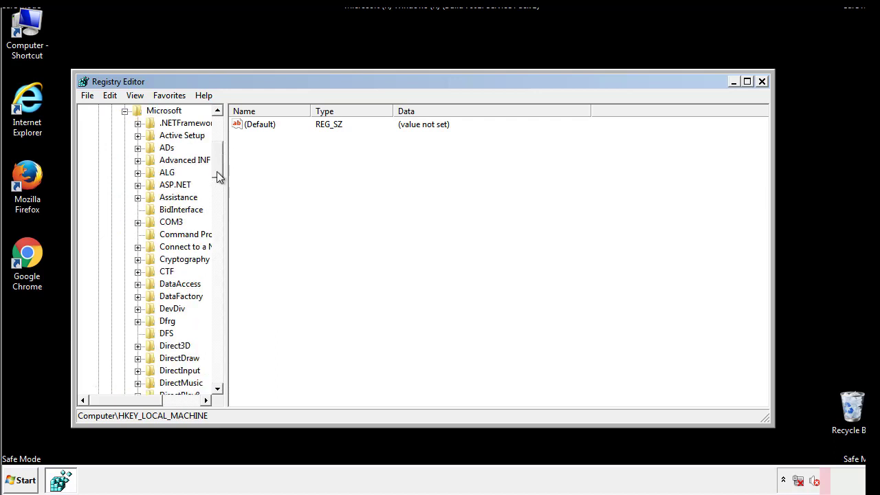
{"action": "left_click_drag", "start_coordinate": [217, 171], "coordinate": [218, 352]}
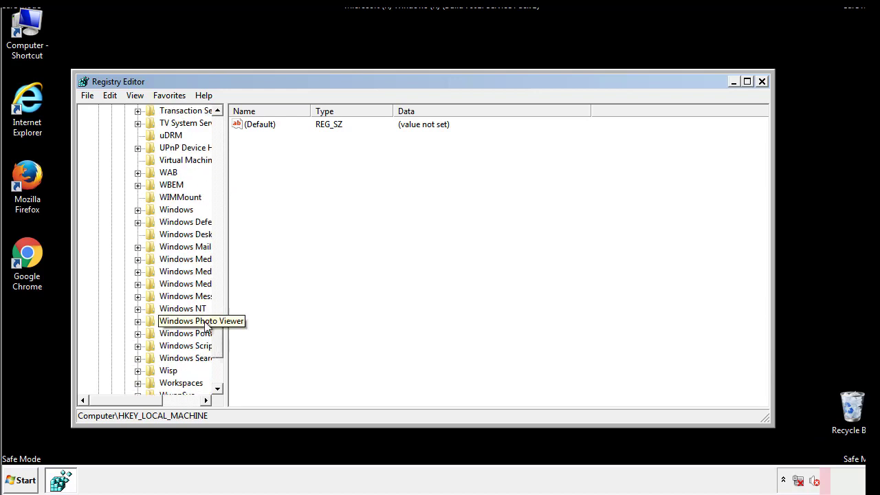
{"action": "left_click", "coordinate": [138, 210]}
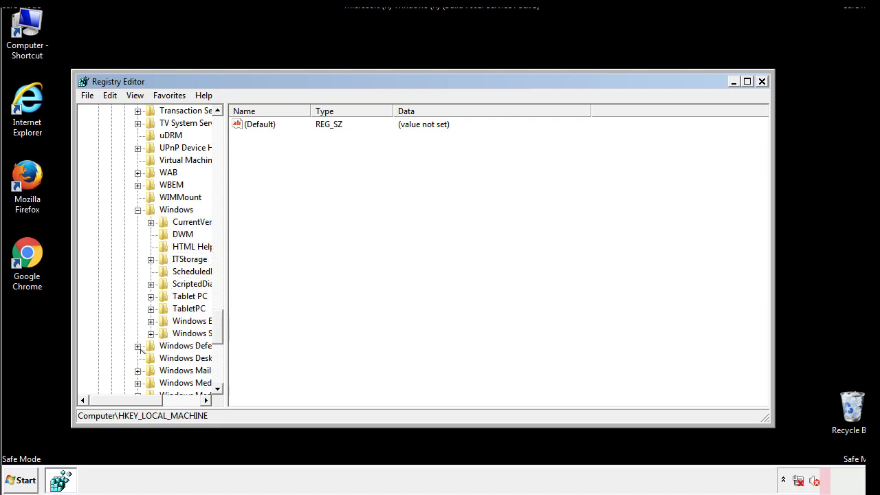
{"action": "left_click_drag", "start_coordinate": [120, 400], "coordinate": [141, 403]}
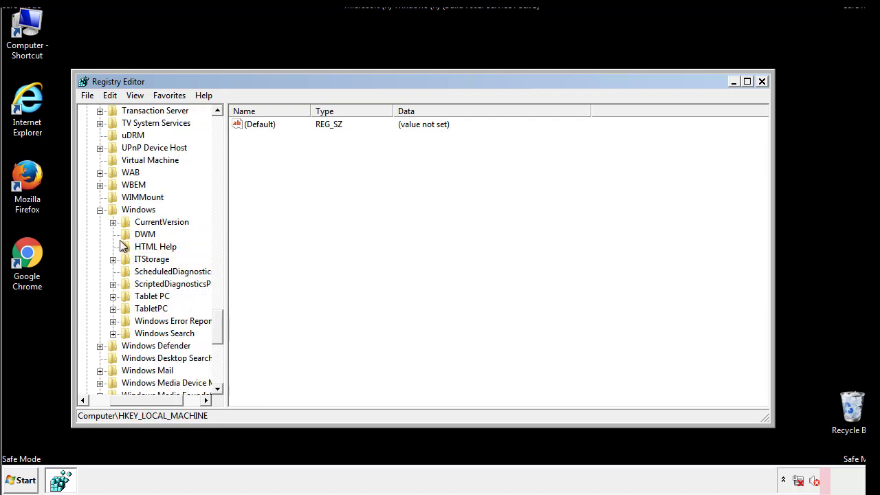
{"action": "left_click", "coordinate": [113, 222]}
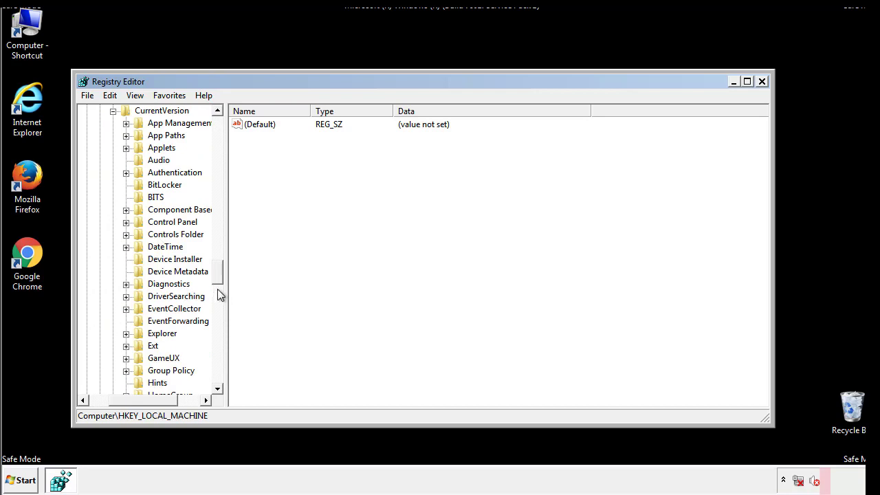
{"action": "left_click_drag", "start_coordinate": [220, 276], "coordinate": [218, 316]}
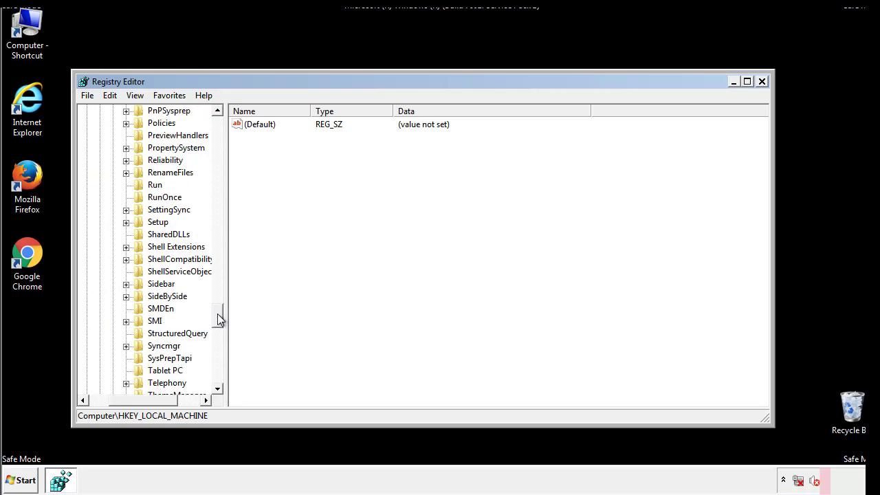
{"action": "left_click", "coordinate": [154, 185]}
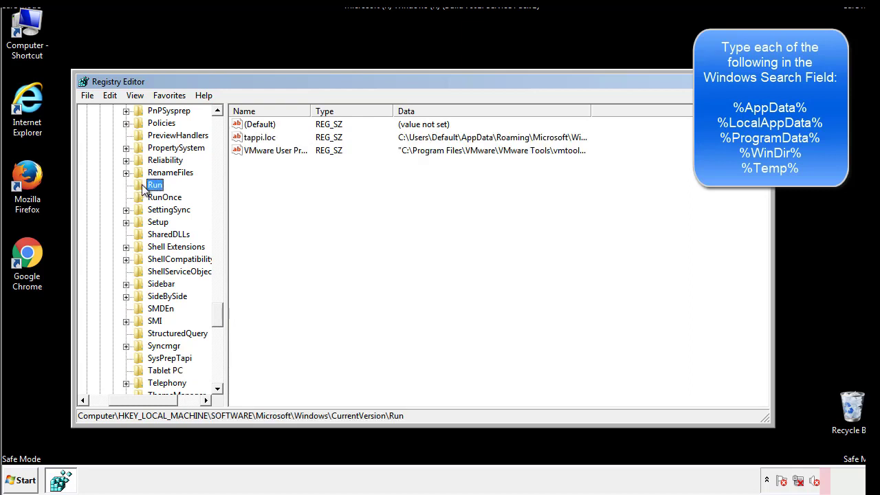
Delete the tappi.loc value from the HKEY_LOCAL_MACHINE Run key and confirm the deletion.
{"action": "left_click", "coordinate": [260, 139]}
{"action": "right_click", "coordinate": [256, 139]}
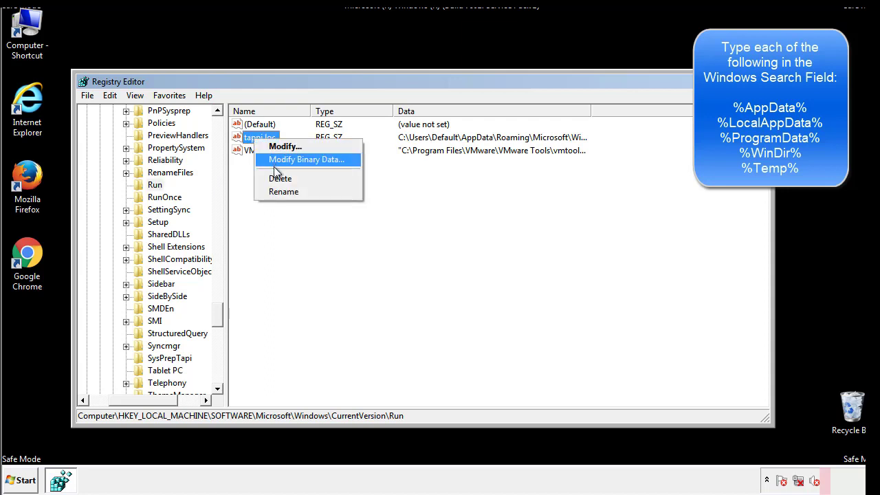
{"action": "left_click", "coordinate": [275, 176]}
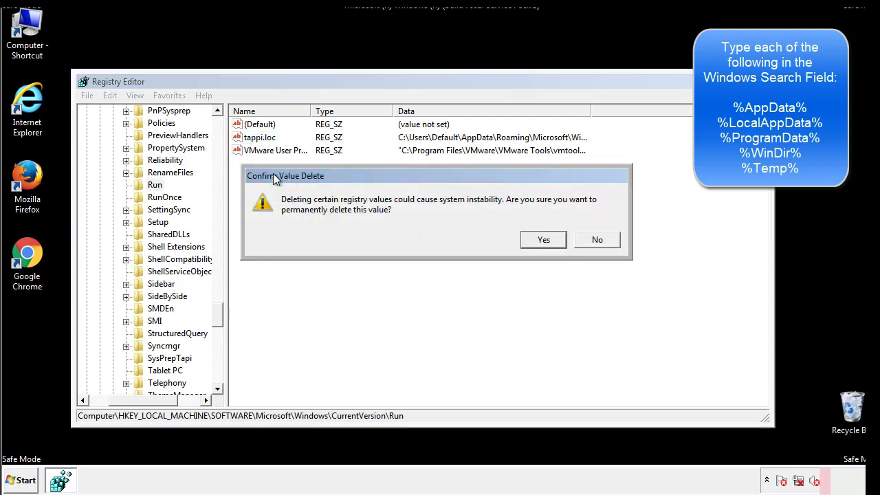
{"action": "left_click", "coordinate": [542, 240]}
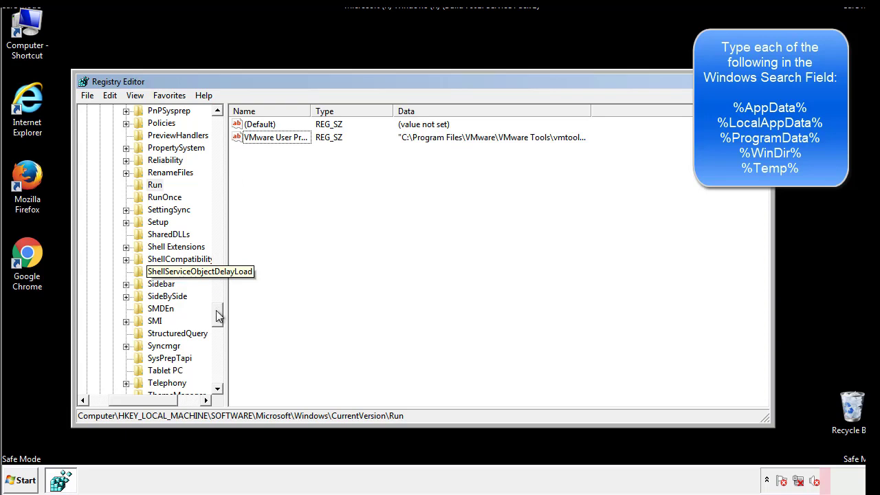
Collapse the HKEY_LOCAL_MACHINE branch and expand HKEY_CURRENT_USER.
{"action": "left_click_drag", "start_coordinate": [217, 314], "coordinate": [216, 380]}
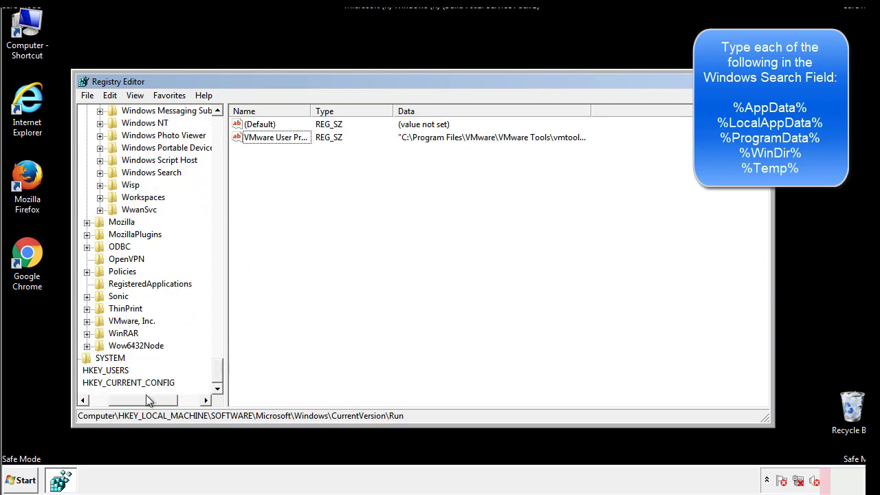
{"action": "left_click_drag", "start_coordinate": [146, 397], "coordinate": [119, 405]}
{"action": "left_click_drag", "start_coordinate": [217, 371], "coordinate": [224, 130]}
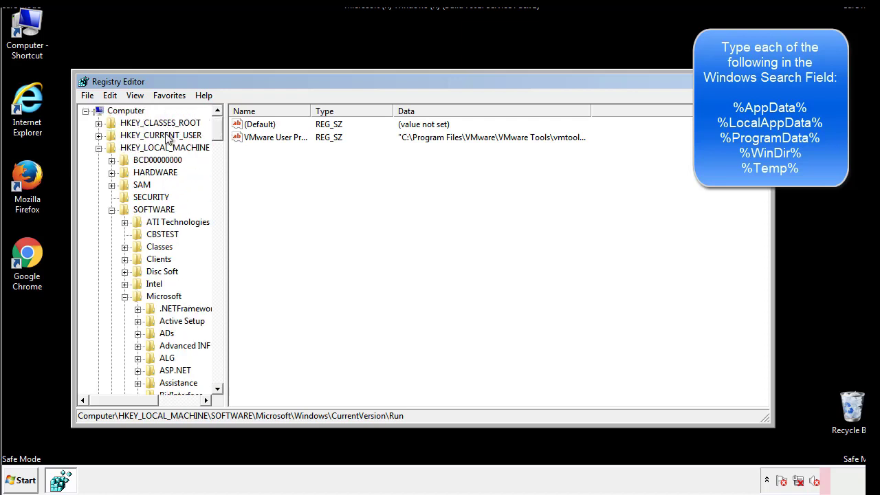
{"action": "left_click", "coordinate": [99, 148]}
{"action": "left_click", "coordinate": [98, 136]}
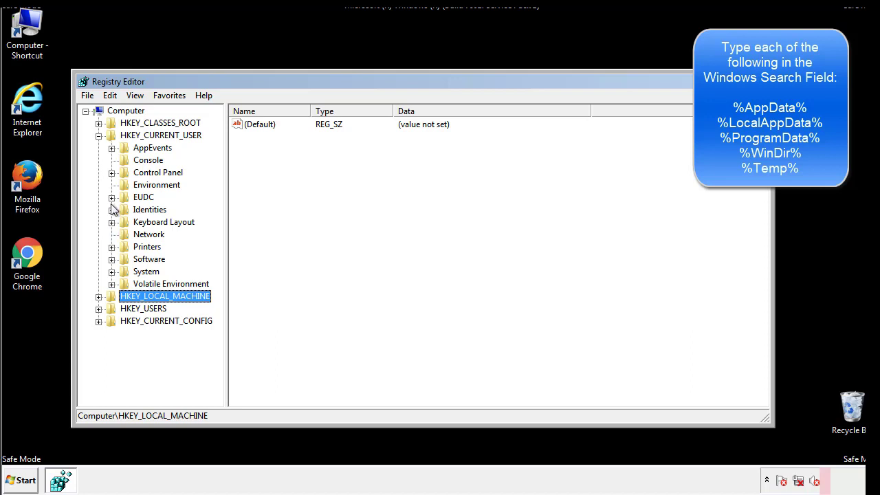
Open the Run key under HKEY_CURRENT_USER\Software\Microsoft\Windows\CurrentVersion and check its values for malicious startup entries.
{"action": "left_click", "coordinate": [112, 259]}
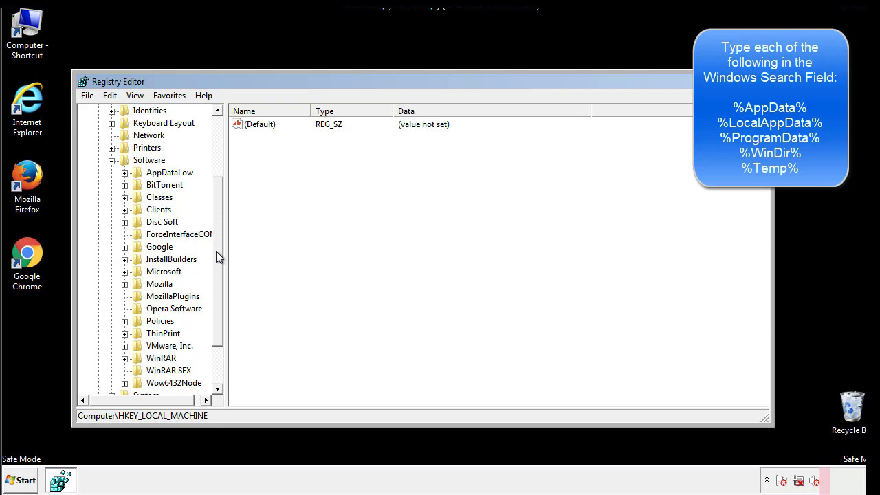
{"action": "left_click_drag", "start_coordinate": [216, 251], "coordinate": [216, 265]}
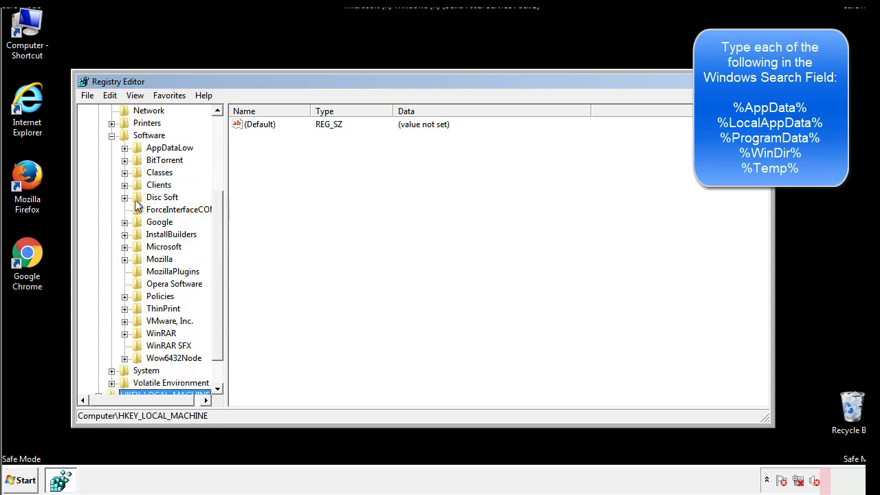
{"action": "left_click", "coordinate": [124, 246]}
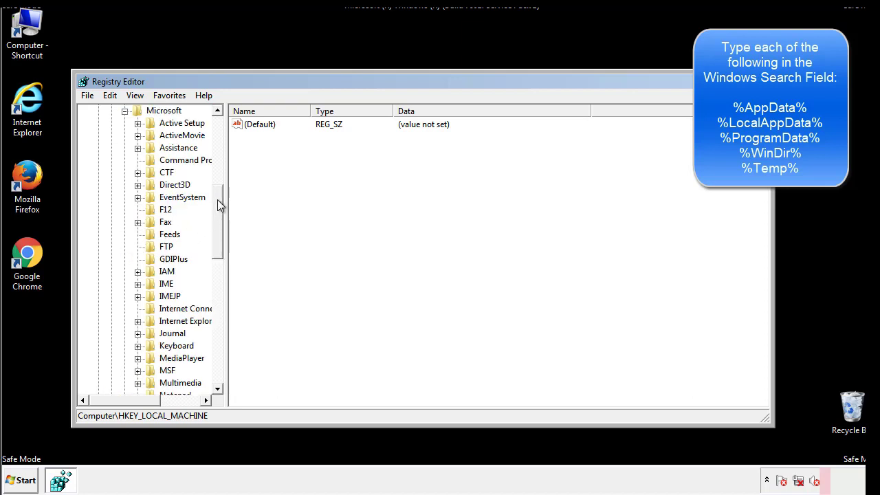
{"action": "left_click_drag", "start_coordinate": [217, 200], "coordinate": [217, 285]}
{"action": "left_click", "coordinate": [138, 234]}
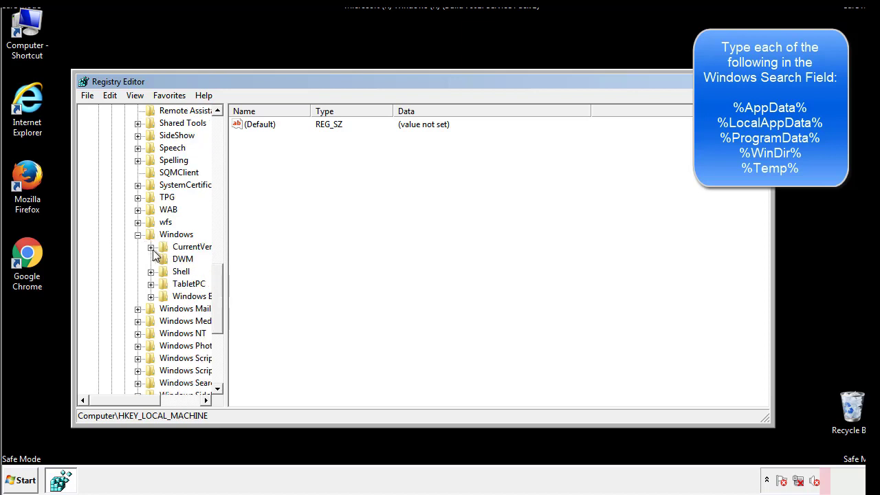
{"action": "left_click", "coordinate": [152, 248]}
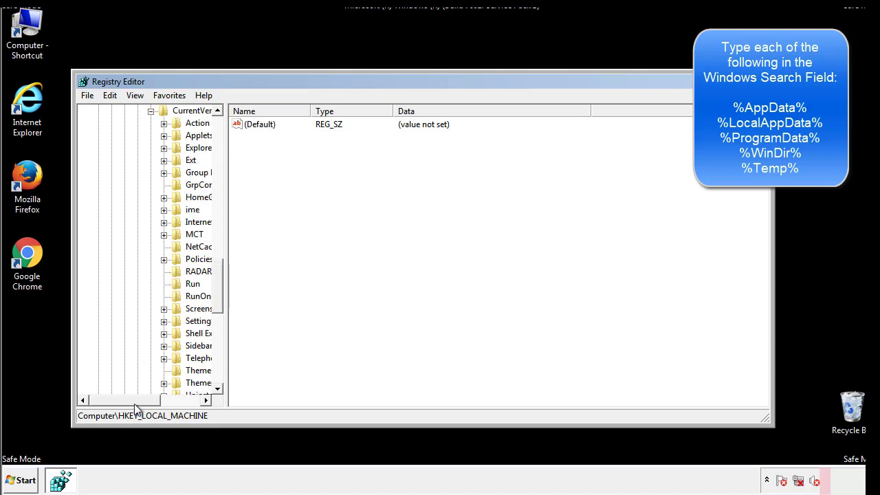
{"action": "left_click_drag", "start_coordinate": [134, 403], "coordinate": [154, 402]}
{"action": "left_click", "coordinate": [151, 282]}
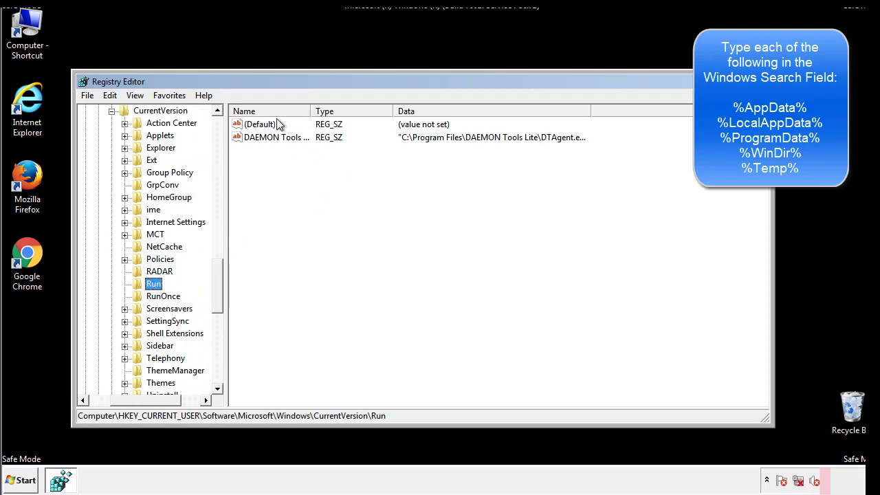
{"action": "left_click", "coordinate": [403, 163]}
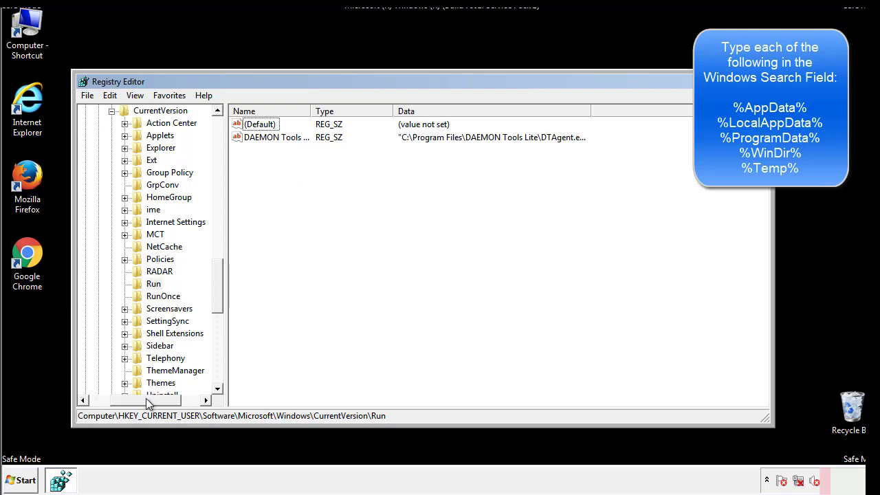
Collapse the Windows key under HKEY_CURRENT_USER\Software\Microsoft and search the registry for %temp%.
{"action": "left_click_drag", "start_coordinate": [145, 398], "coordinate": [128, 399]}
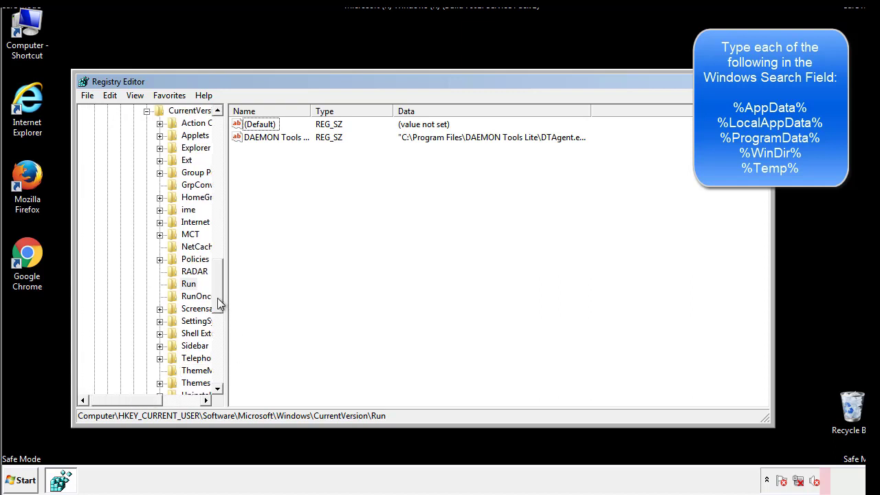
{"action": "left_click_drag", "start_coordinate": [219, 302], "coordinate": [219, 249]}
{"action": "left_click", "coordinate": [134, 321]}
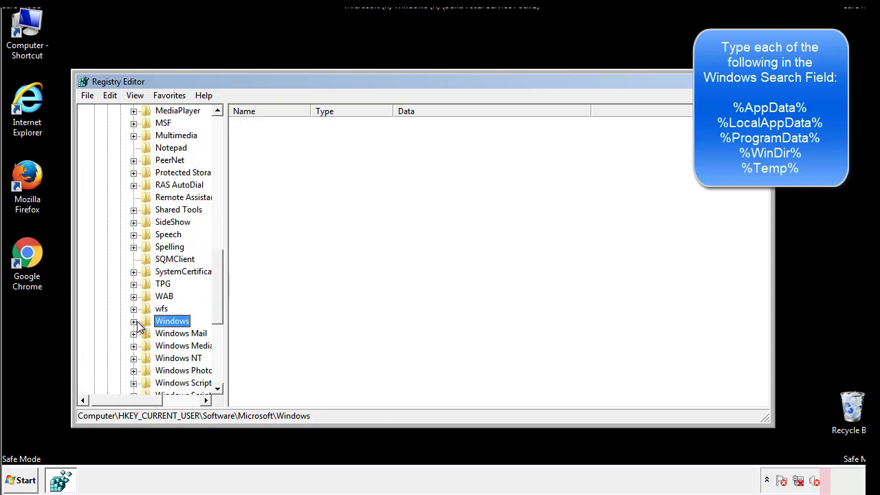
{"action": "left_click_drag", "start_coordinate": [222, 305], "coordinate": [222, 154]}
{"action": "left_click", "coordinate": [114, 96]}
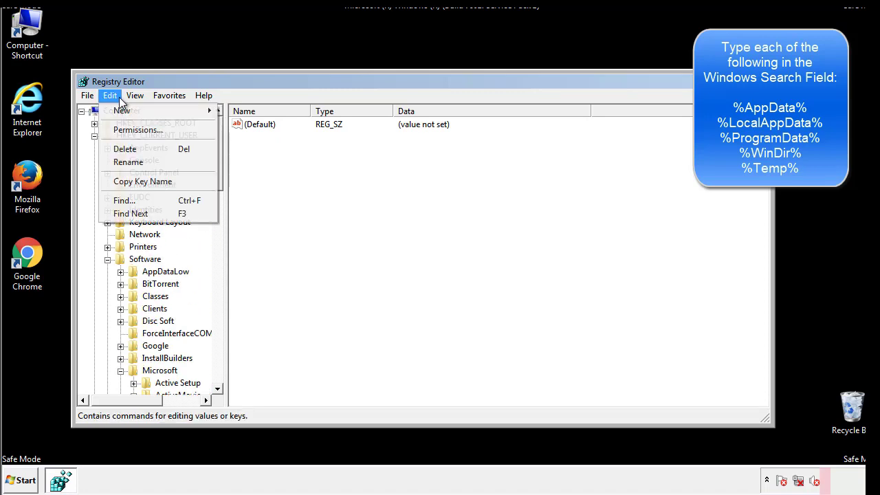
{"action": "left_click", "coordinate": [118, 200]}
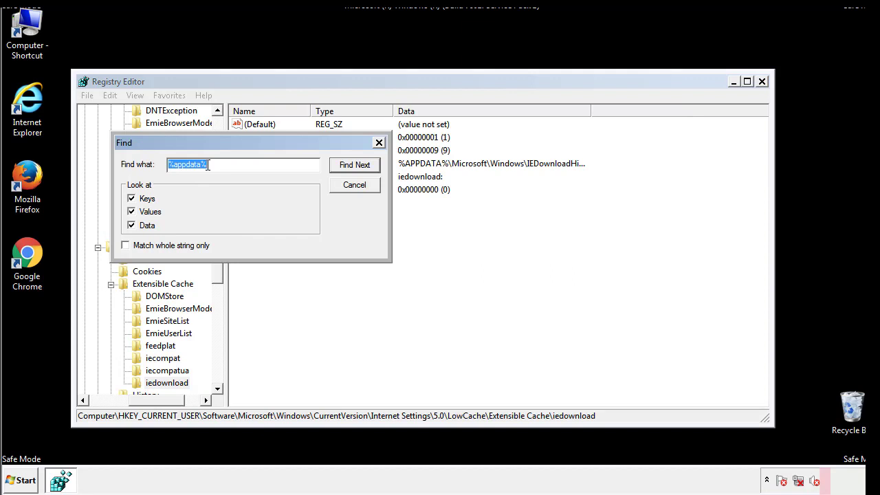
{"action": "type", "text": "%temp%"}
{"action": "key", "text": "Return"}
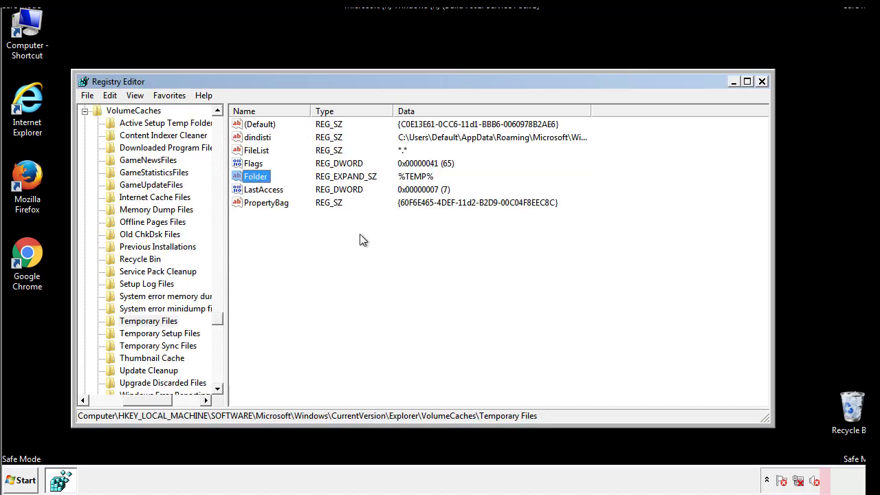
Delete all values in the VolumeCaches\Temporary Files key, confirm the deletion, and close the Registry Editor.
{"action": "left_click_drag", "start_coordinate": [282, 219], "coordinate": [249, 127]}
{"action": "right_click", "coordinate": [248, 123]}
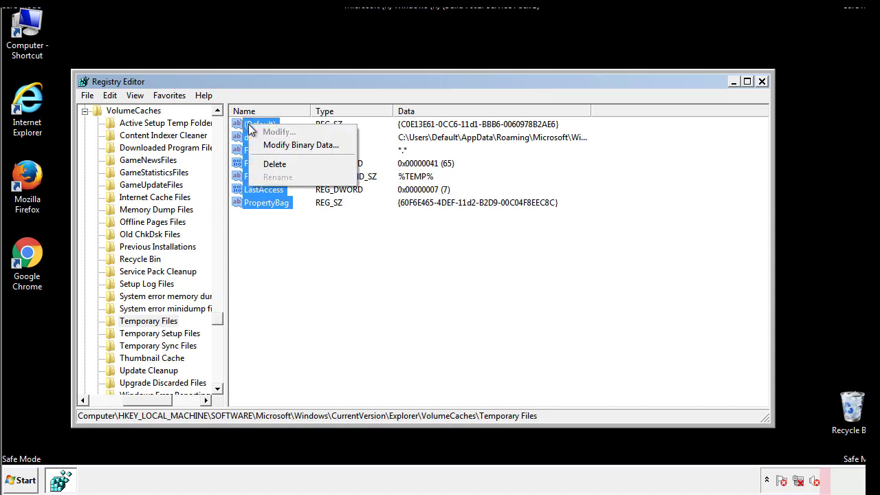
{"action": "left_click", "coordinate": [269, 166]}
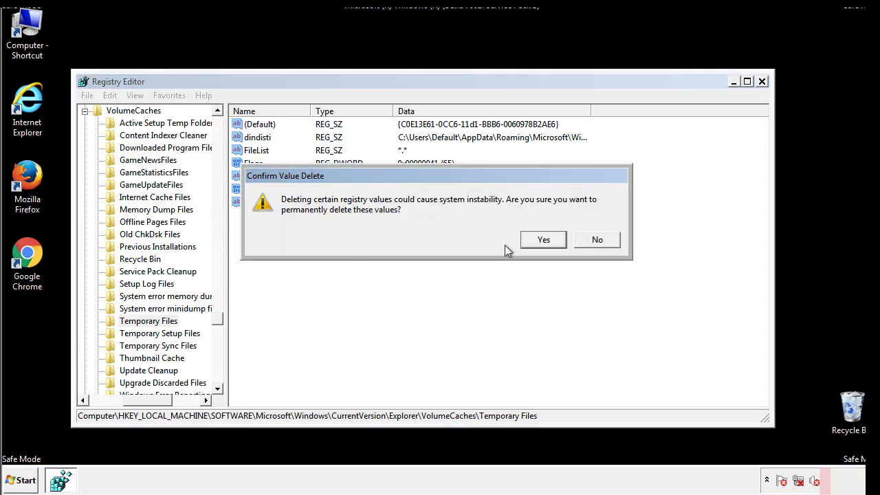
{"action": "left_click", "coordinate": [550, 240]}
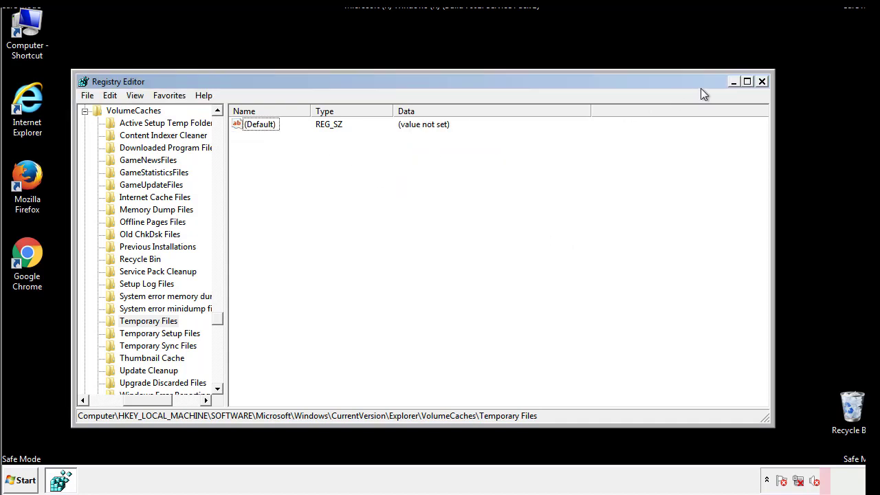
{"action": "left_click", "coordinate": [763, 82]}
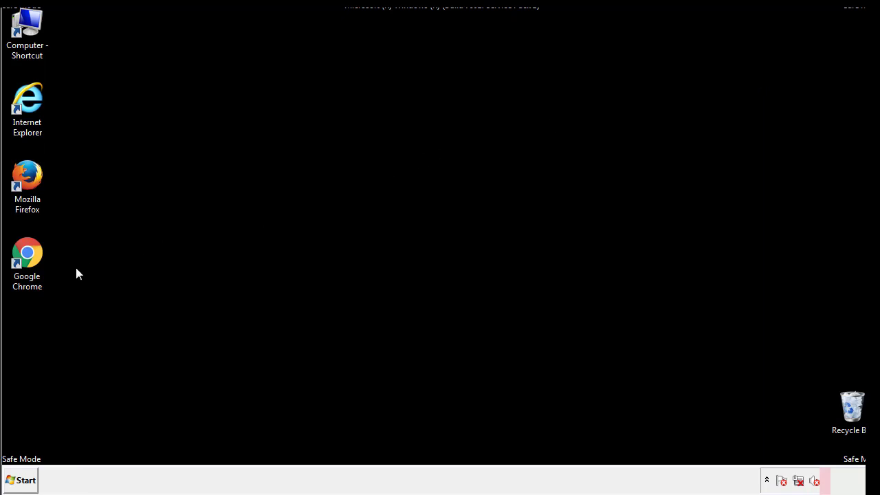
Find and launch the System Configuration utility with msconfig.
{"action": "left_click", "coordinate": [17, 482]}
{"action": "left_click", "coordinate": [47, 450]}
{"action": "type", "text": "ms"}
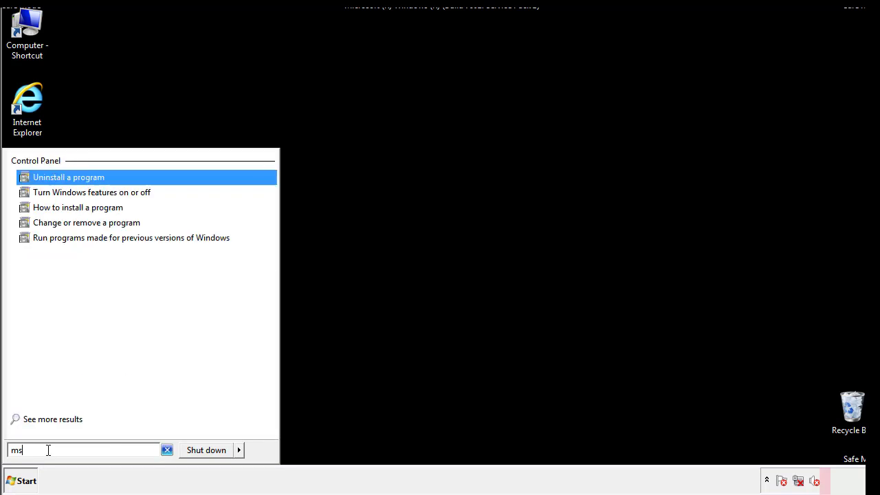
{"action": "type", "text": "conf"}
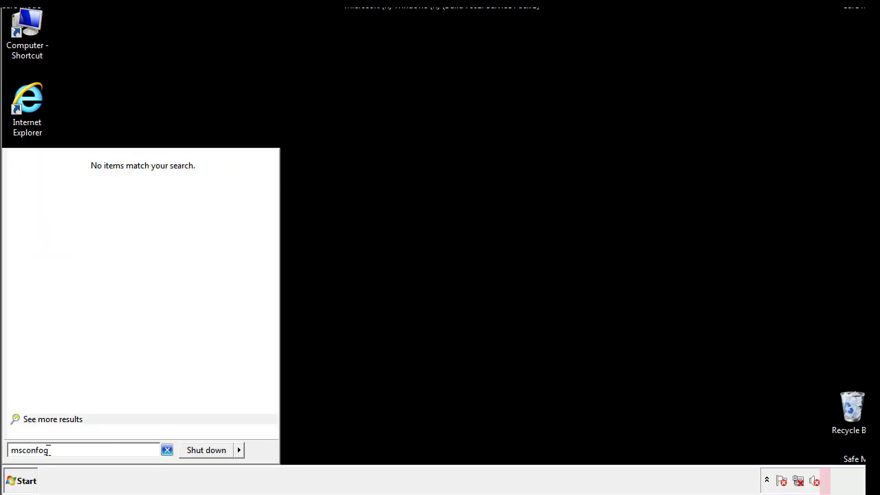
{"action": "type", "text": "ig"}
{"action": "key", "text": "Return"}
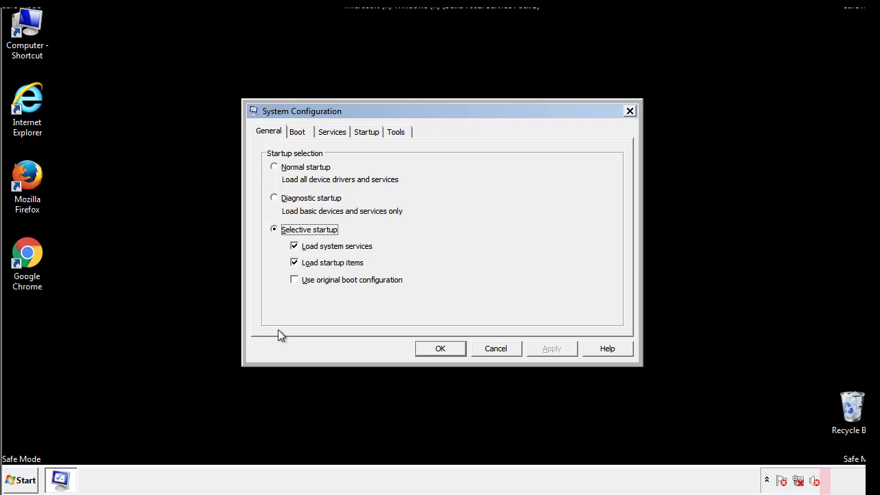
Turn off Safe boot in the Windows 7 boot options, apply the change, and restart the computer.
{"action": "left_click", "coordinate": [299, 132]}
{"action": "left_click", "coordinate": [277, 264]}
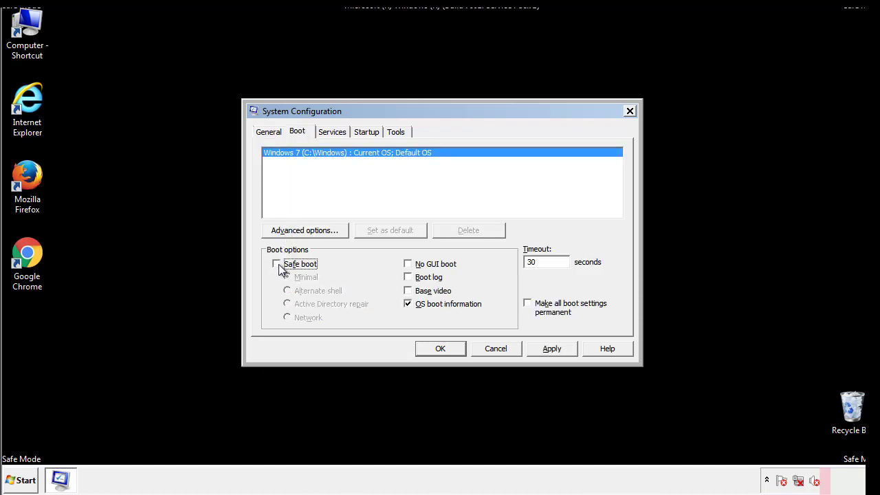
{"action": "left_click", "coordinate": [553, 349]}
{"action": "left_click", "coordinate": [450, 349]}
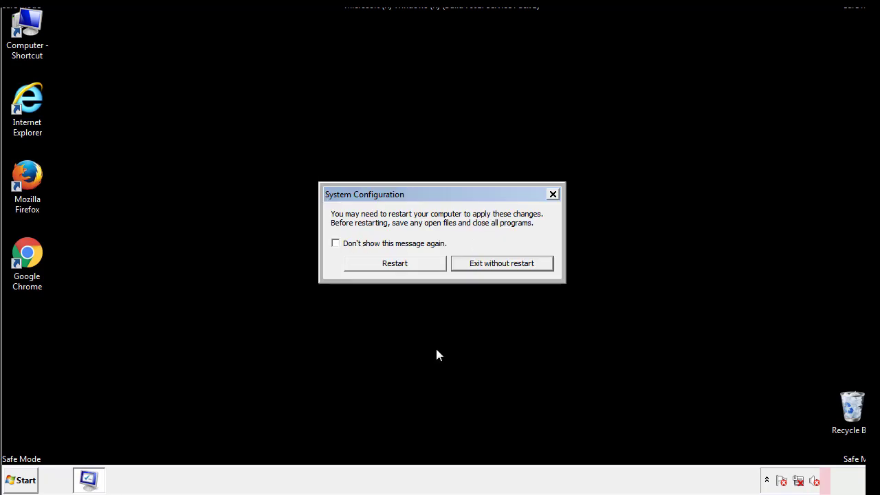
{"action": "left_click", "coordinate": [408, 268]}
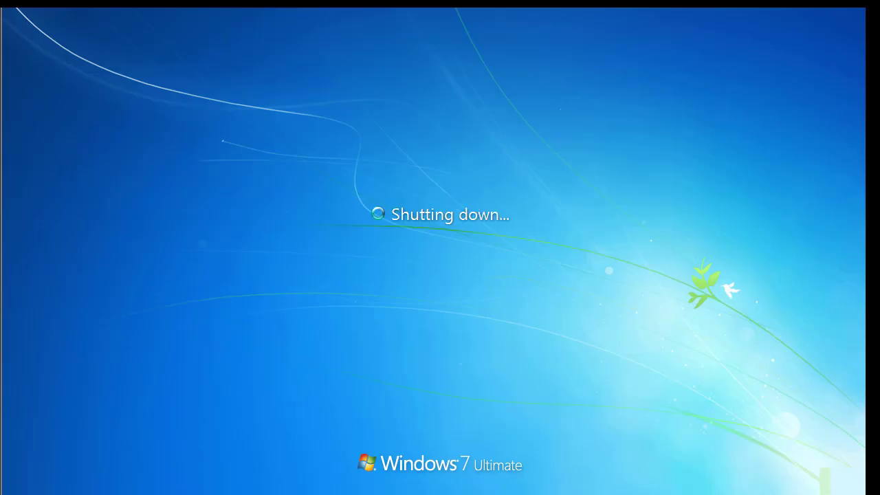